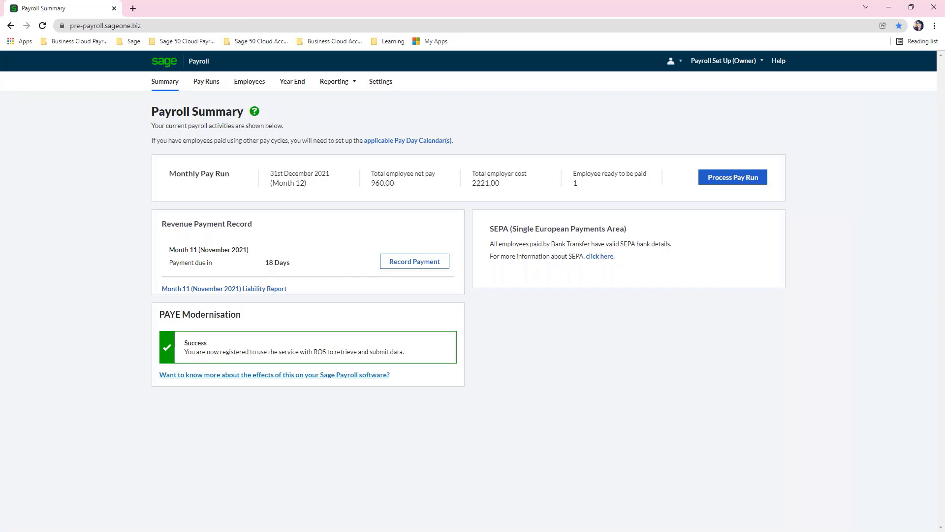
# Look through the Pay Runs and Employees pages, including the new employee form and the Employee Leaving form, without saving anything.
pyautogui.click(197, 90)
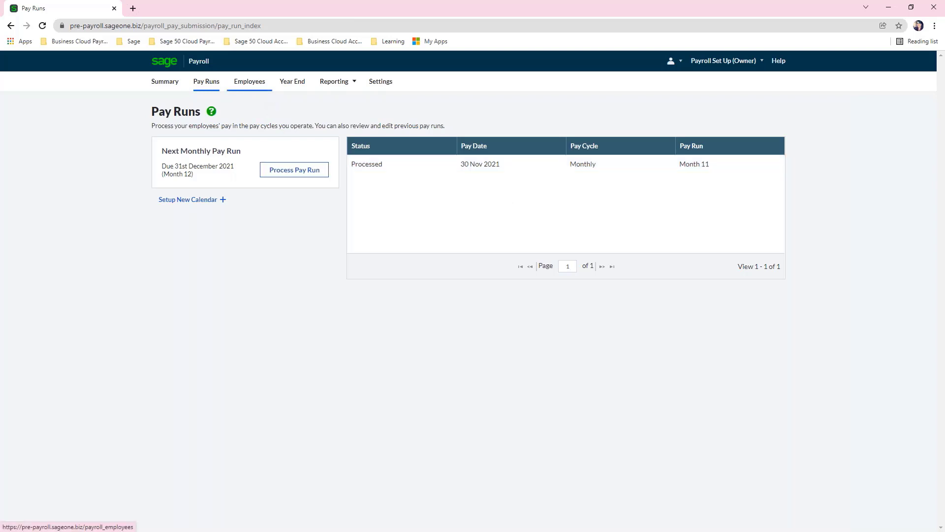
pyautogui.click(264, 94)
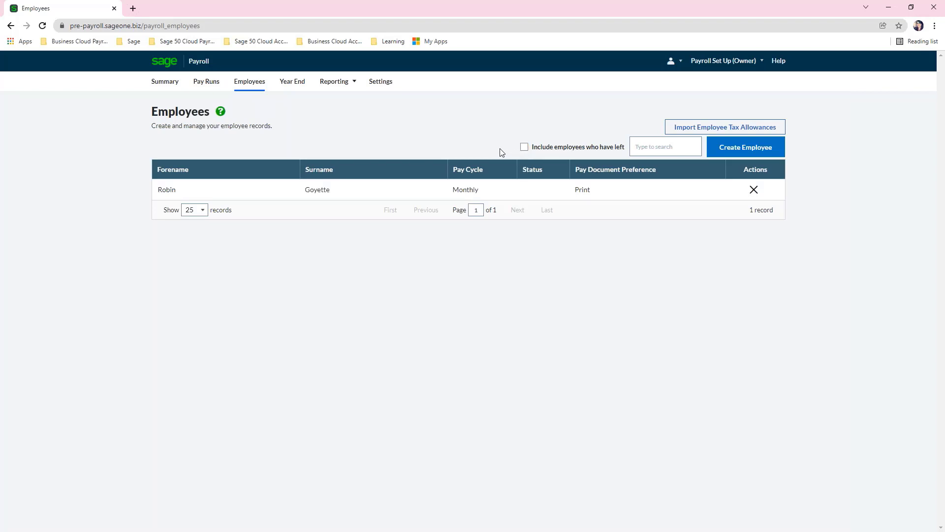
pyautogui.click(717, 157)
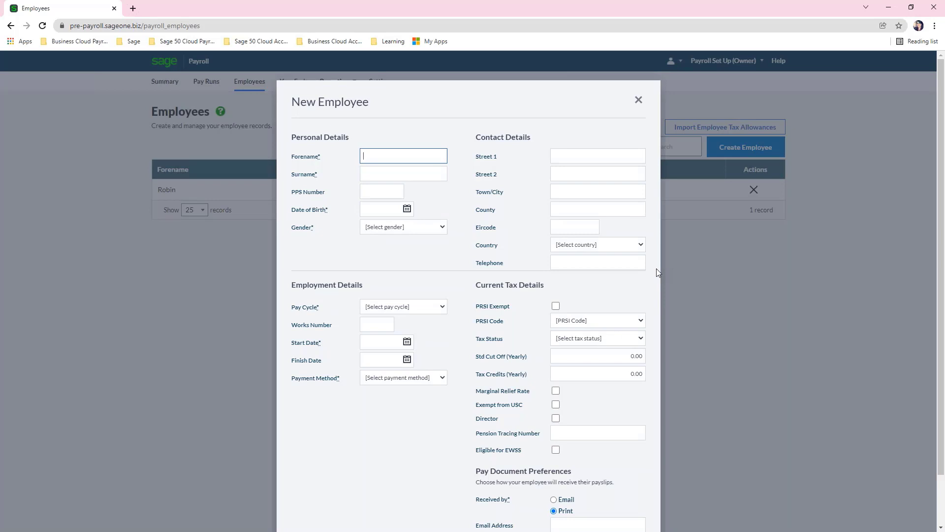
pyautogui.click(639, 100)
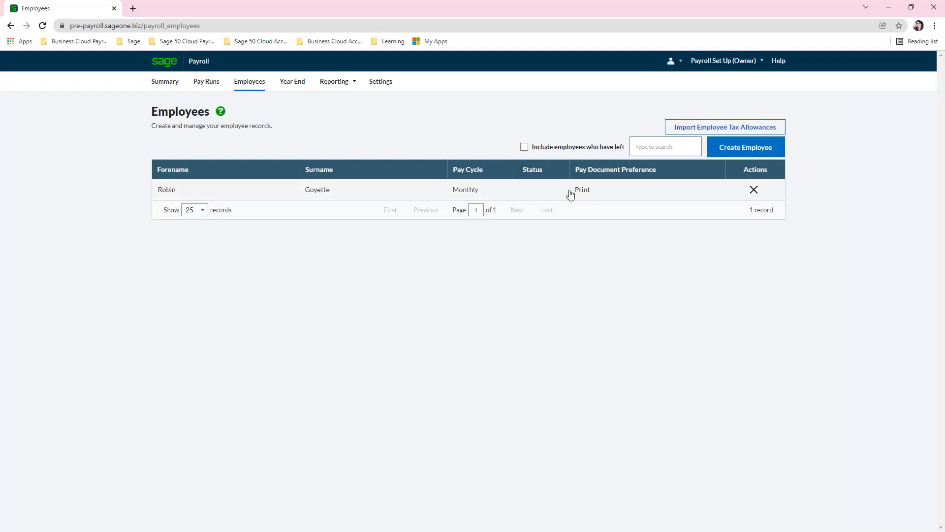
pyautogui.click(755, 191)
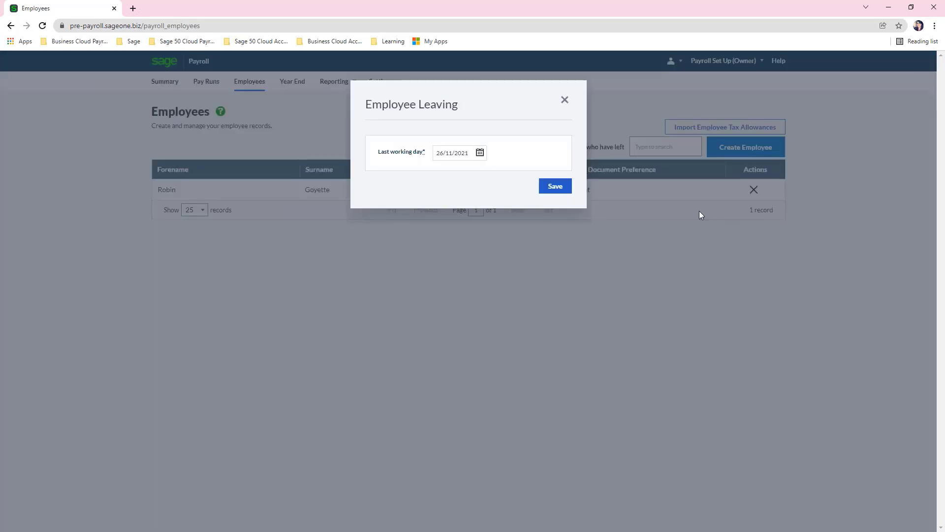
pyautogui.click(564, 102)
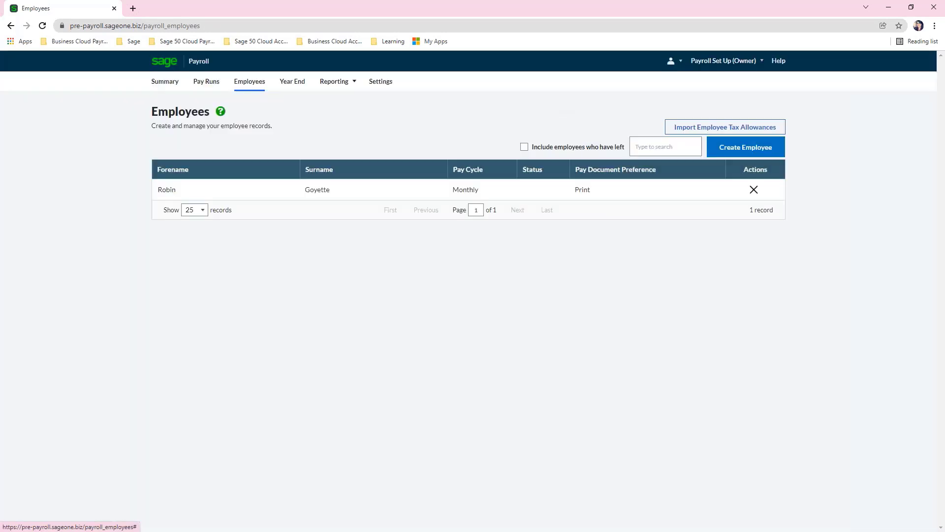
# View the Year End page and the tax years available to report on, leaving the selected year as it is.
pyautogui.click(293, 92)
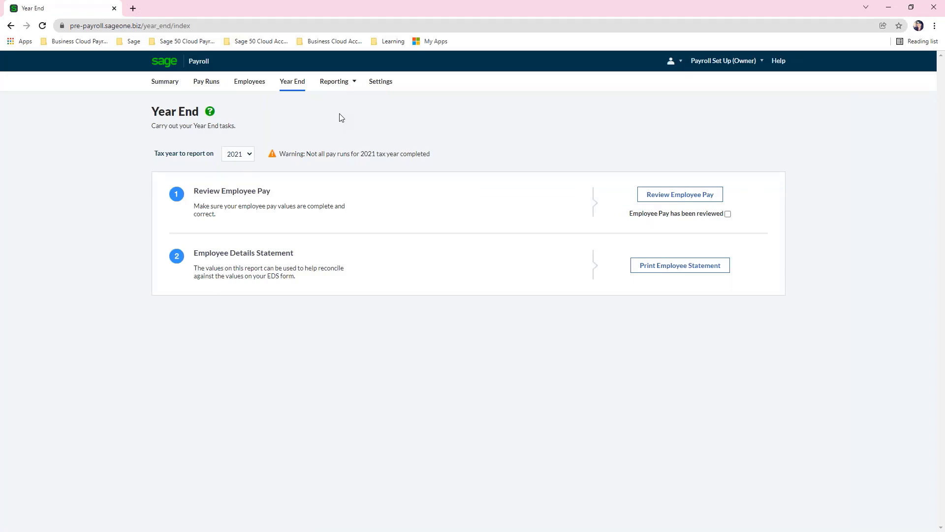
pyautogui.click(250, 156)
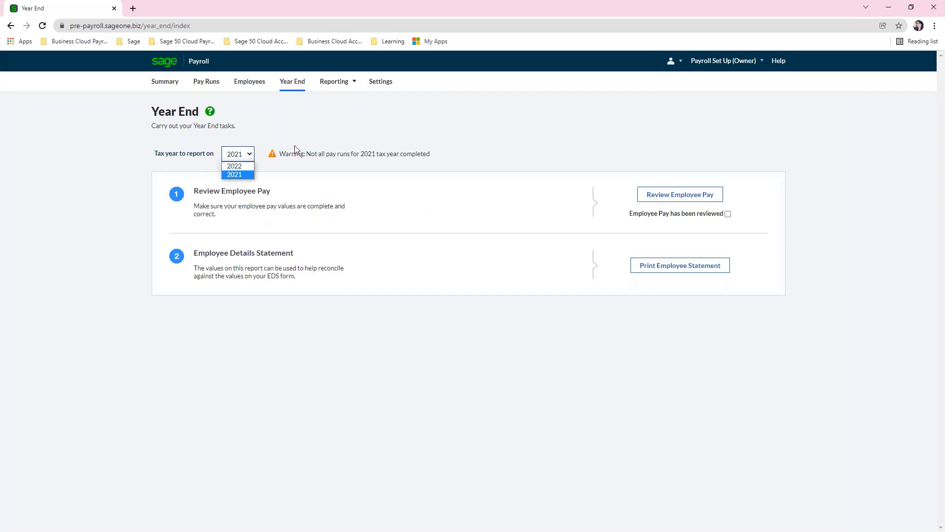
pyautogui.click(339, 119)
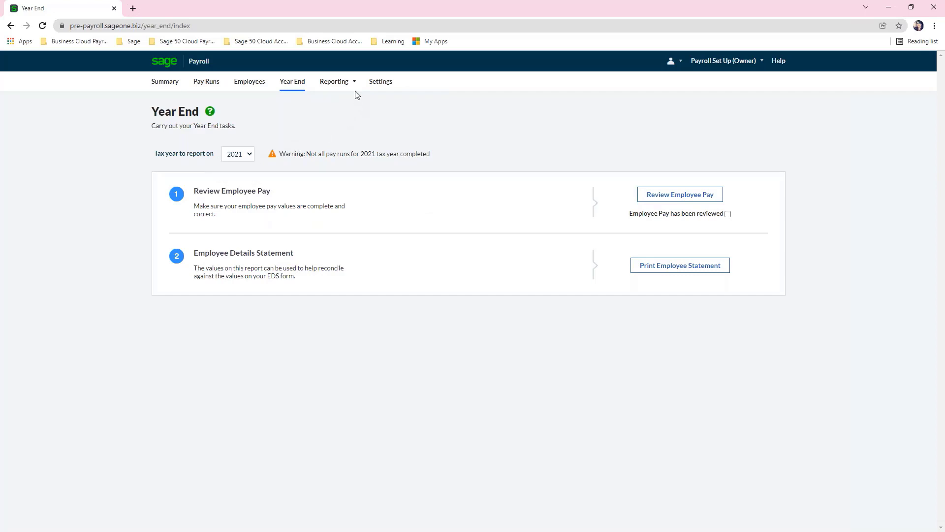
# View the list of available payroll reports and open the payroll settings overview.
pyautogui.moveTo(356, 87)
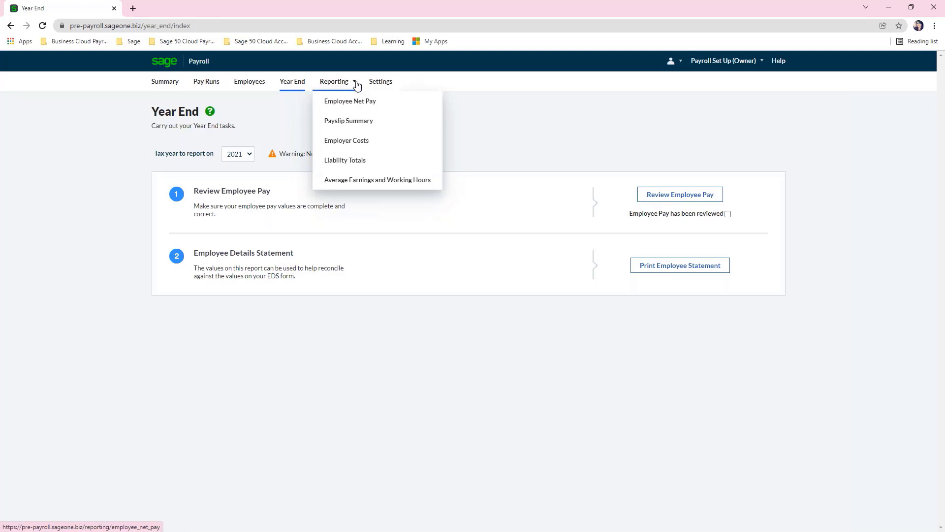
pyautogui.click(382, 89)
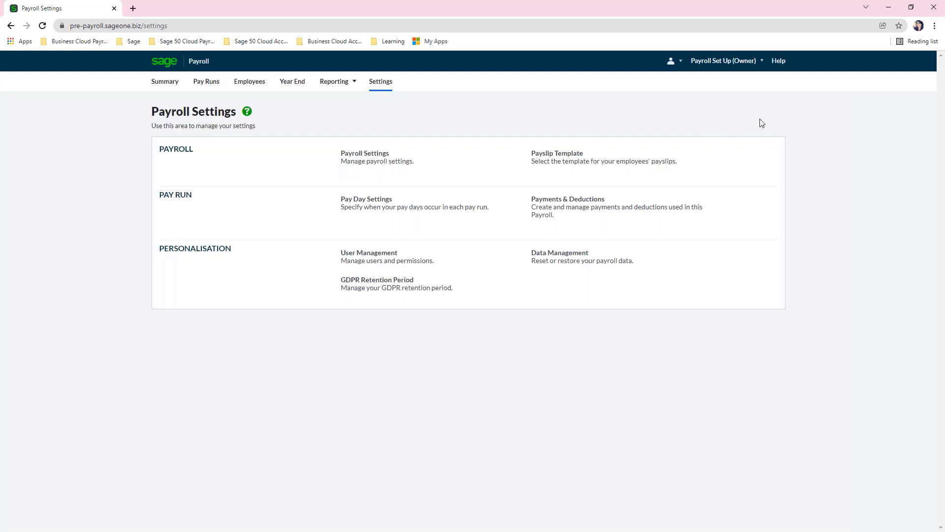
# Open the payroll help site and browse its topics on employees and processing payroll.
pyautogui.click(779, 61)
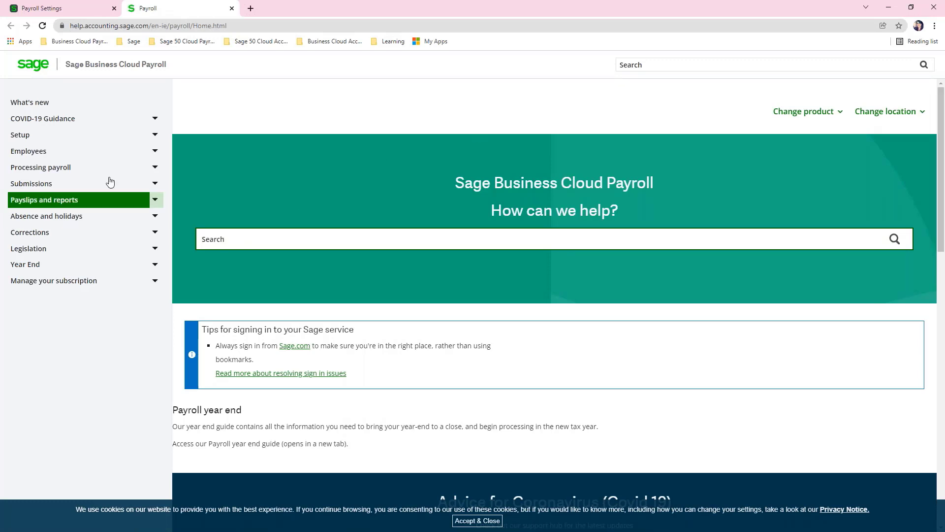
pyautogui.click(156, 153)
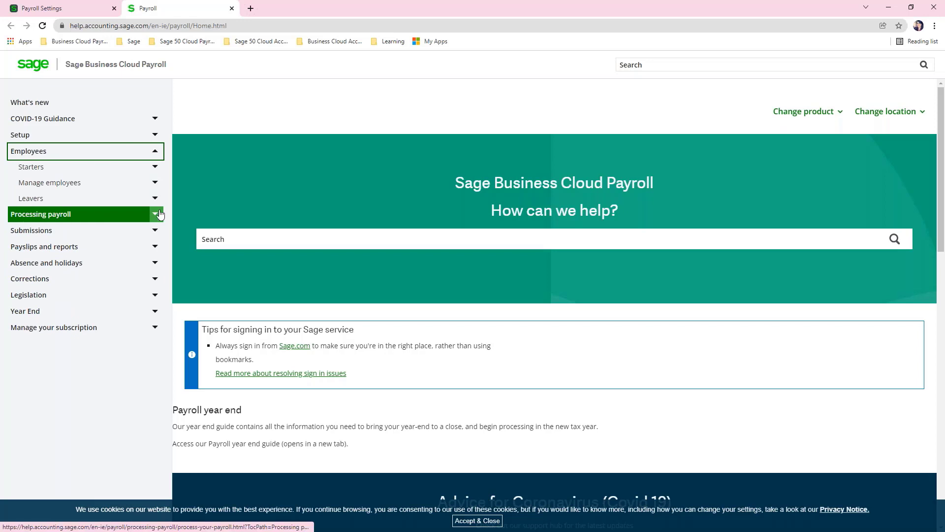
pyautogui.click(157, 214)
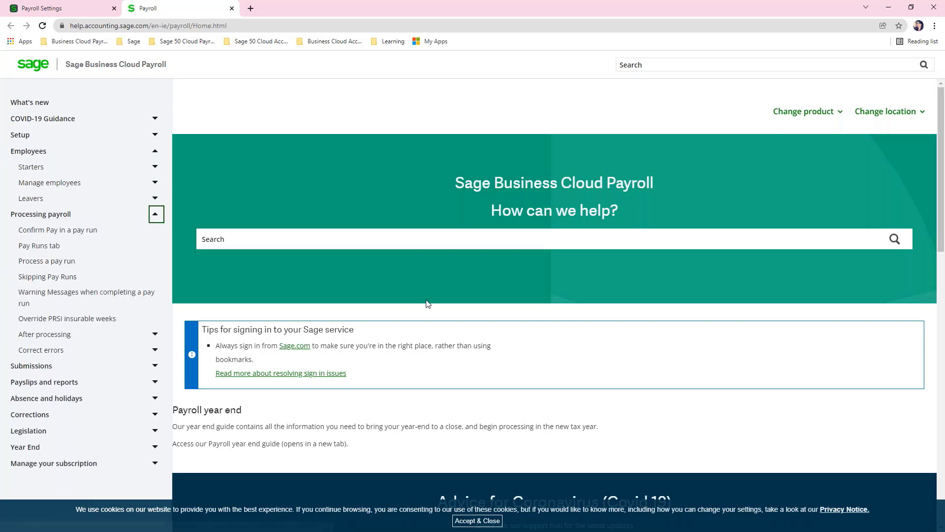
pyautogui.scroll(-15, 428, 304)
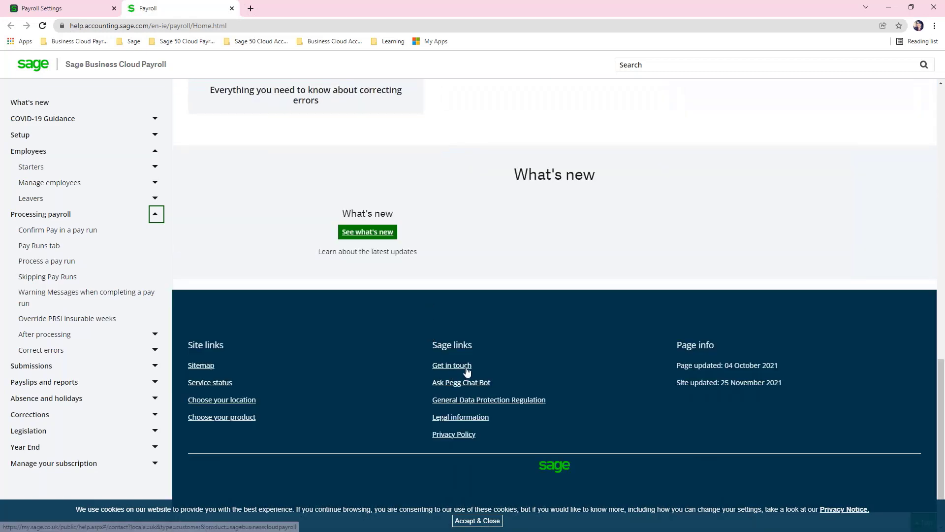
# View the help site's Get in touch contact options, then close the help pages and return to the payroll settings.
pyautogui.click(466, 369)
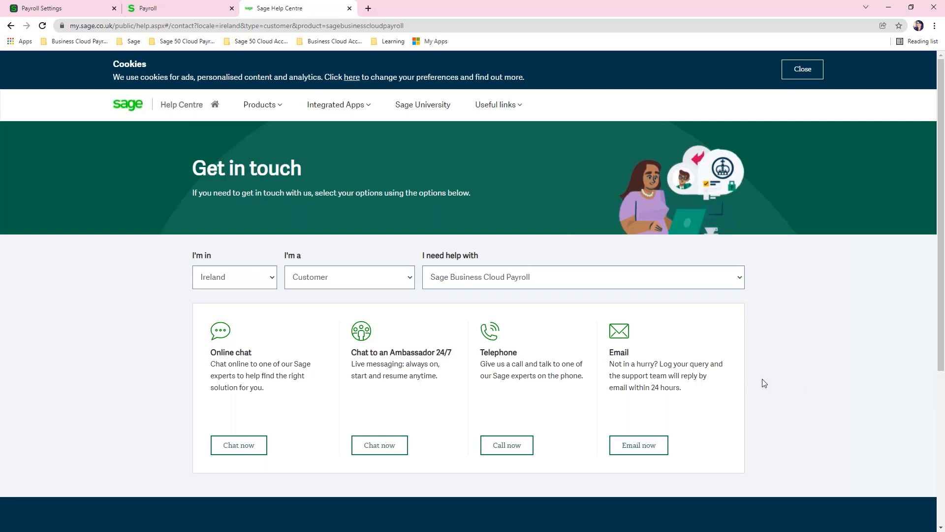
pyautogui.click(349, 9)
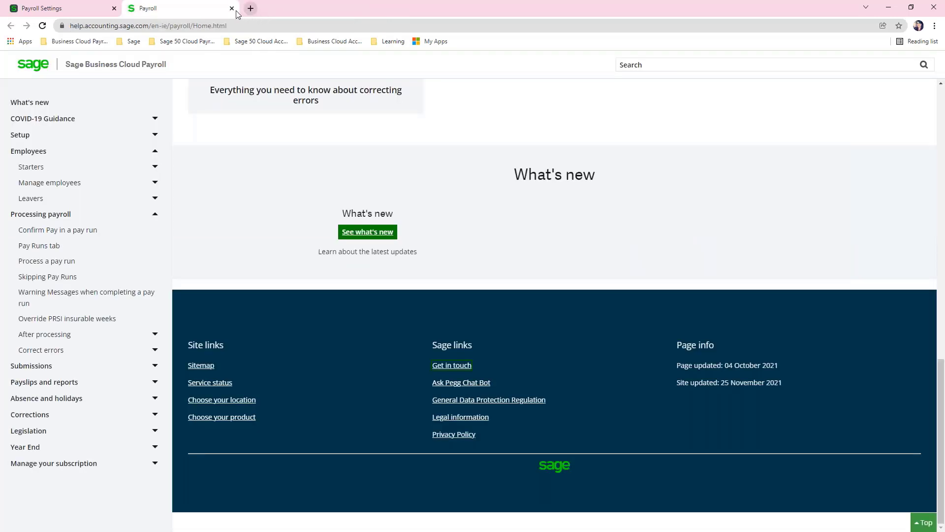
pyautogui.click(231, 9)
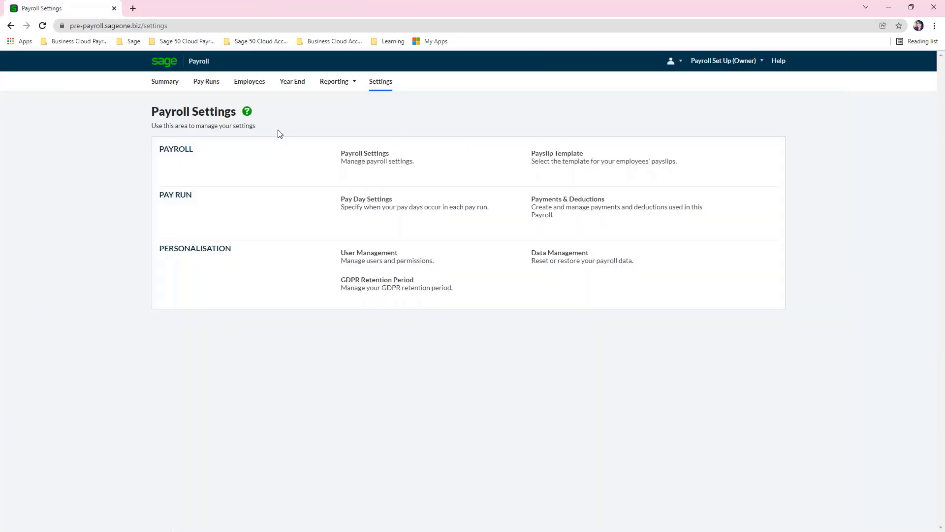
# View the help article for the Payroll Settings page and close it again.
pyautogui.click(247, 112)
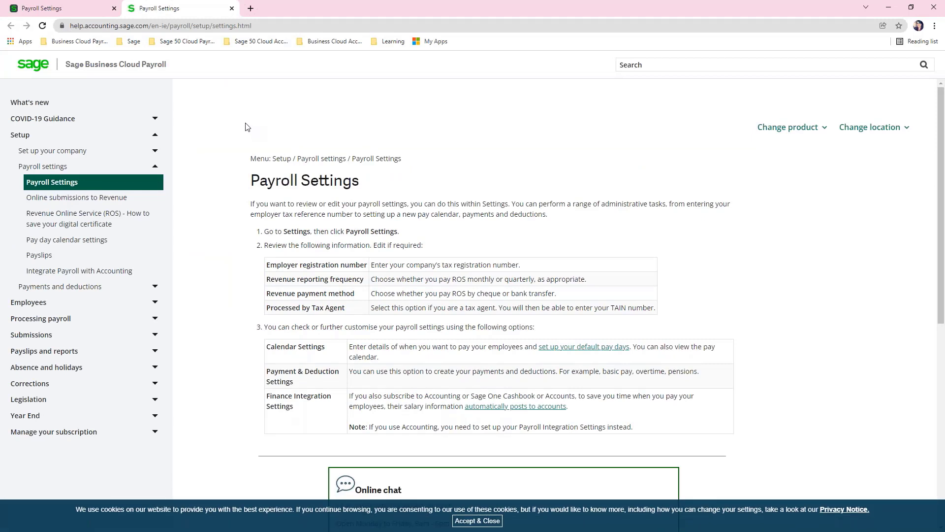
pyautogui.click(232, 9)
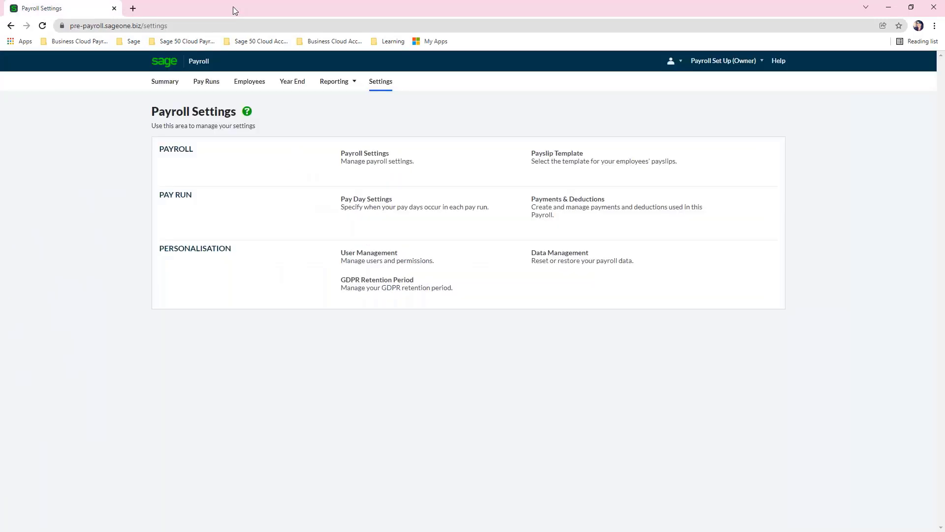
# Review the business account's information, payment method and subscription pages, and open the management of the subscription's services.
pyautogui.moveTo(723, 63)
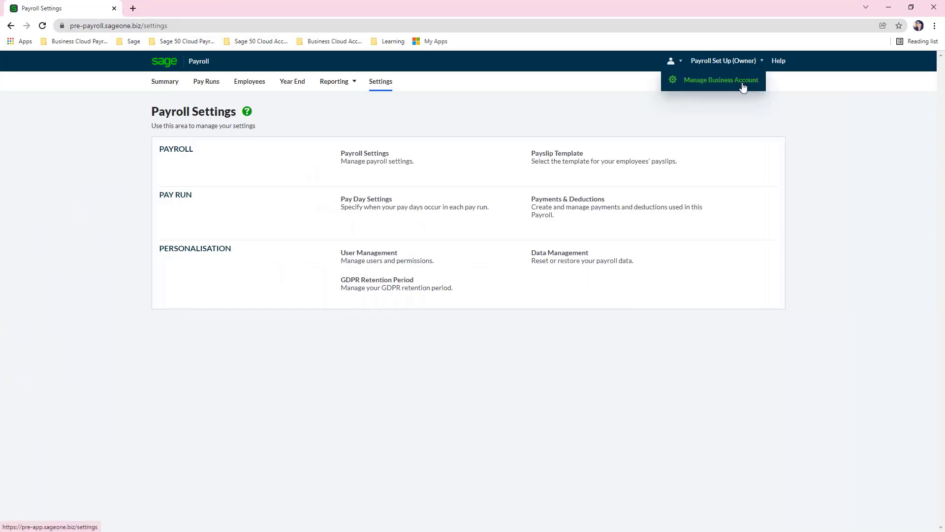
pyautogui.click(744, 87)
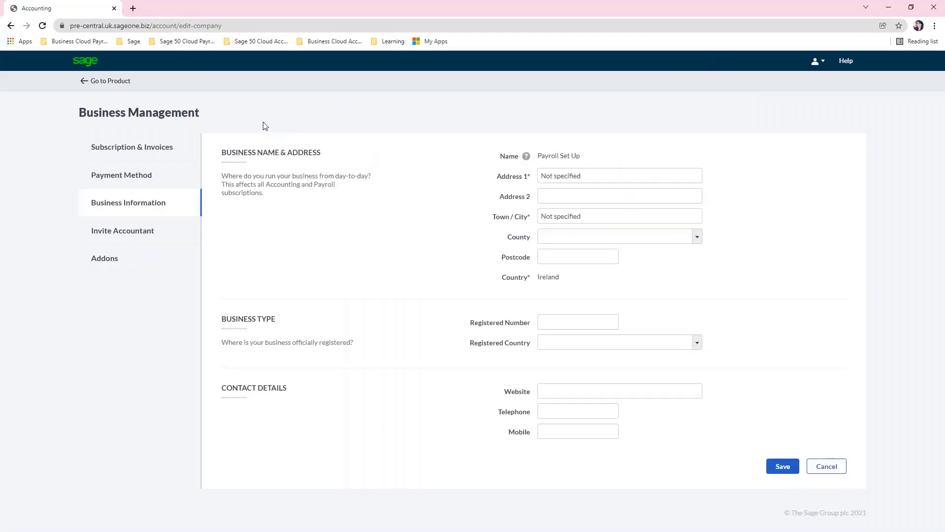
pyautogui.click(180, 172)
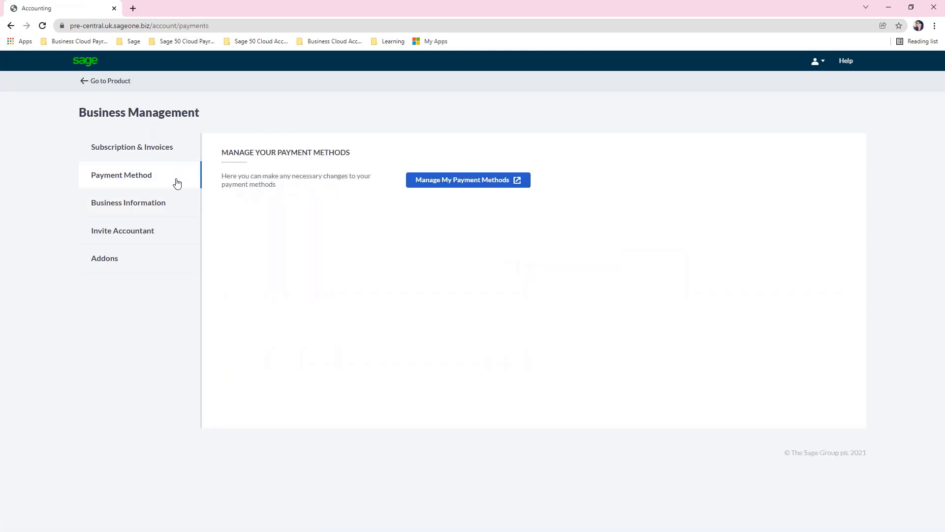
pyautogui.click(178, 157)
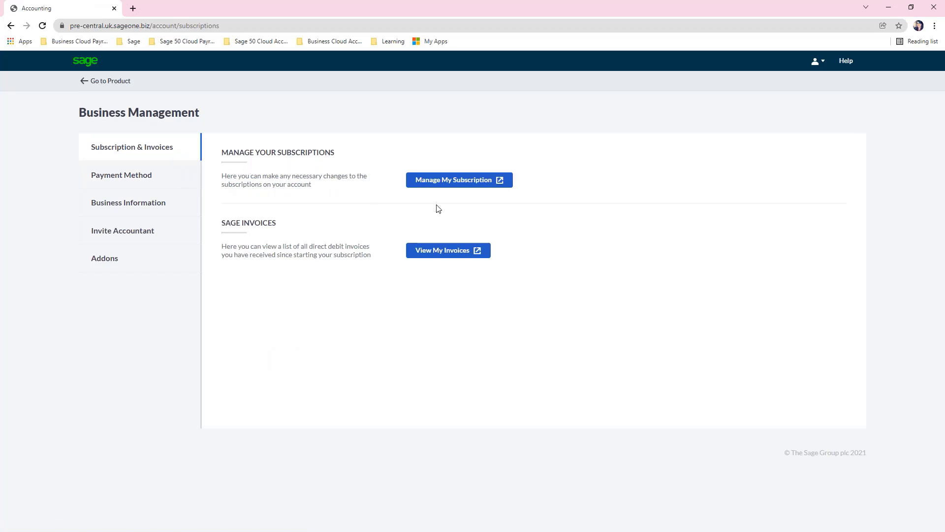
pyautogui.click(450, 185)
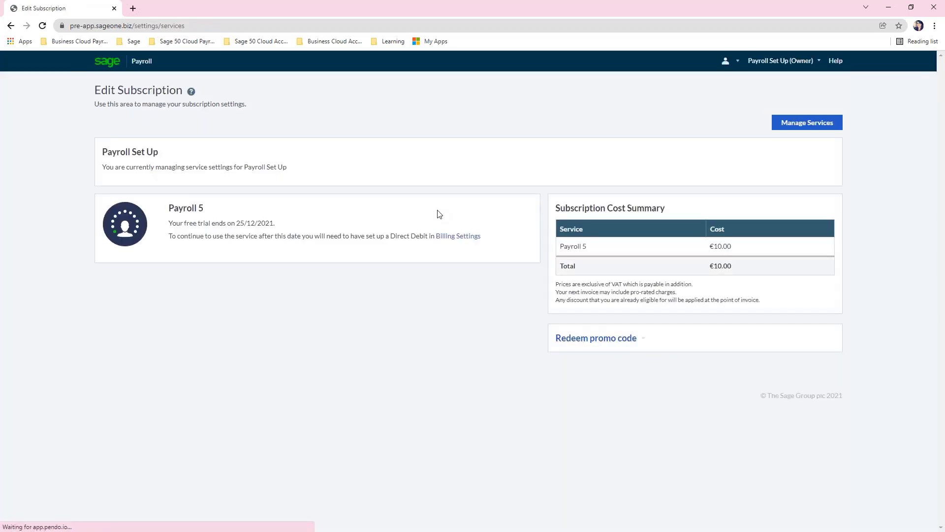
pyautogui.click(829, 131)
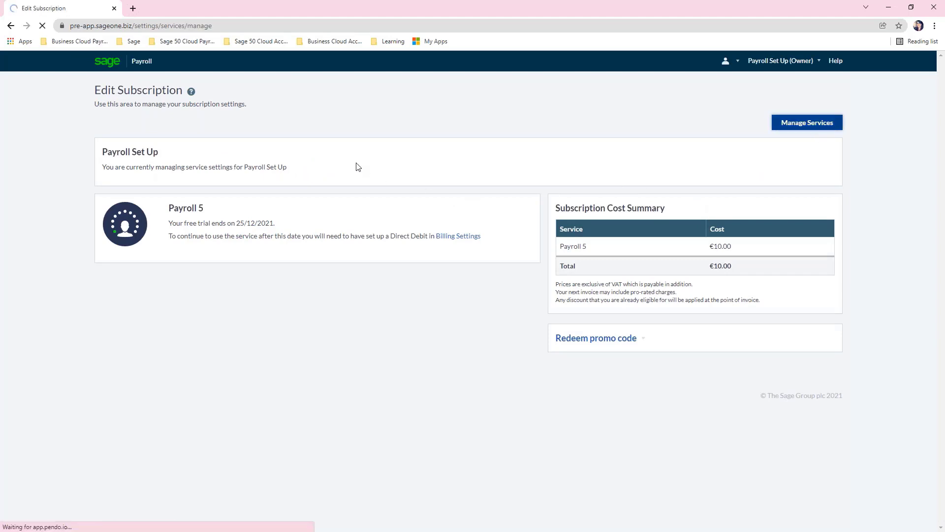
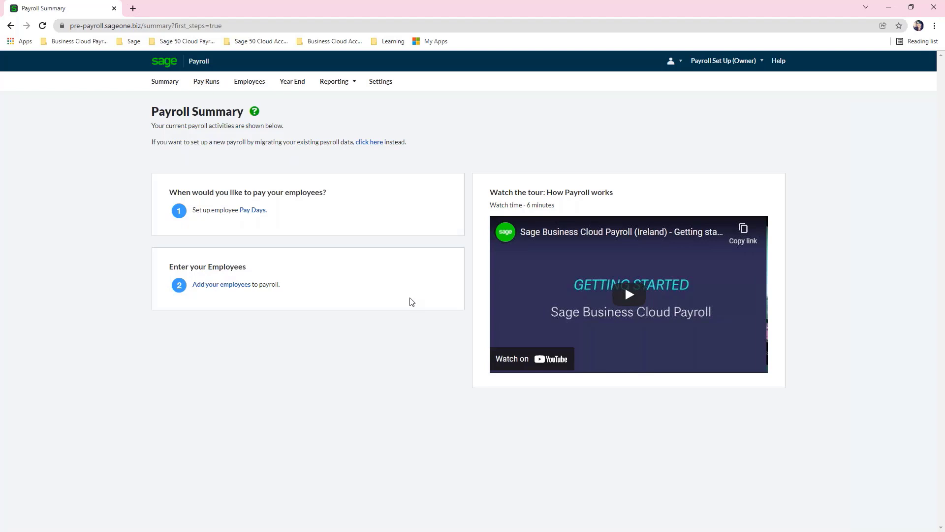
# Set up a monthly pay calendar paying on the last day of the month, with January 2022 as the first pay run, and save it.
pyautogui.click(253, 210)
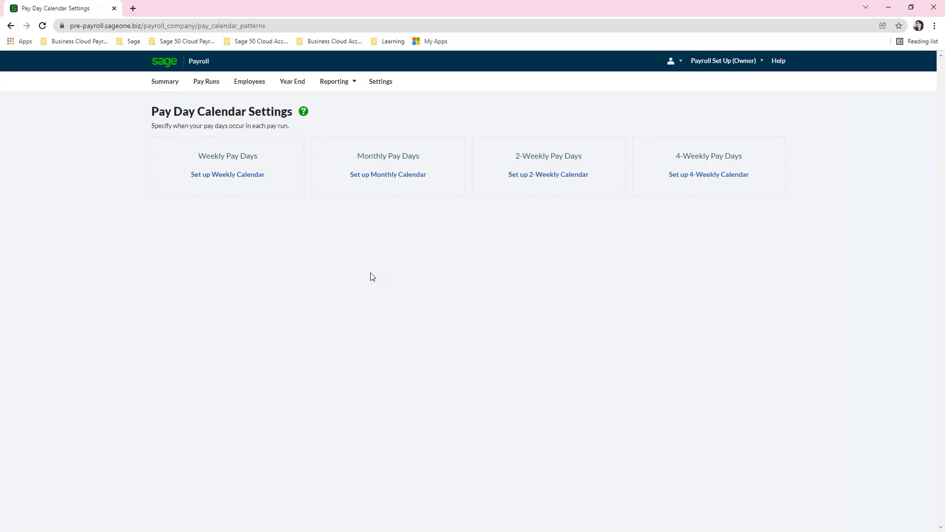
pyautogui.click(386, 176)
pyautogui.click(562, 152)
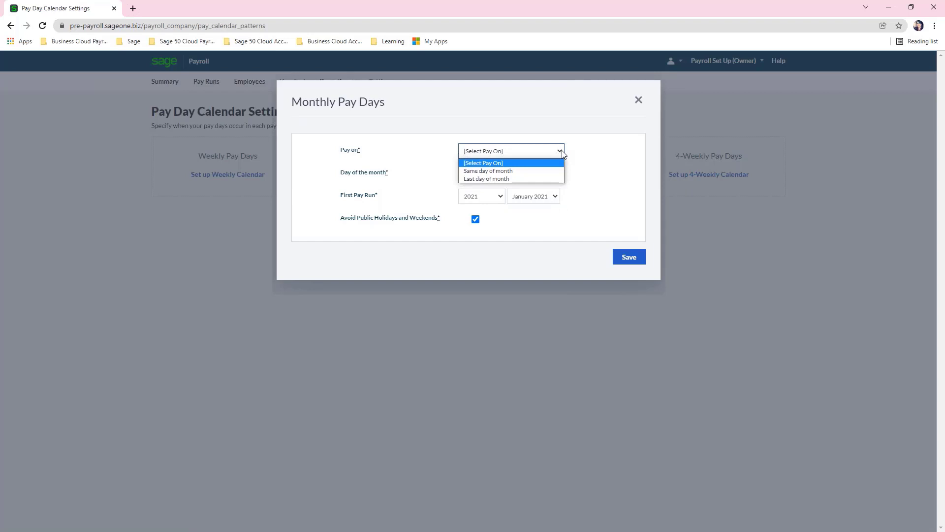
pyautogui.click(549, 180)
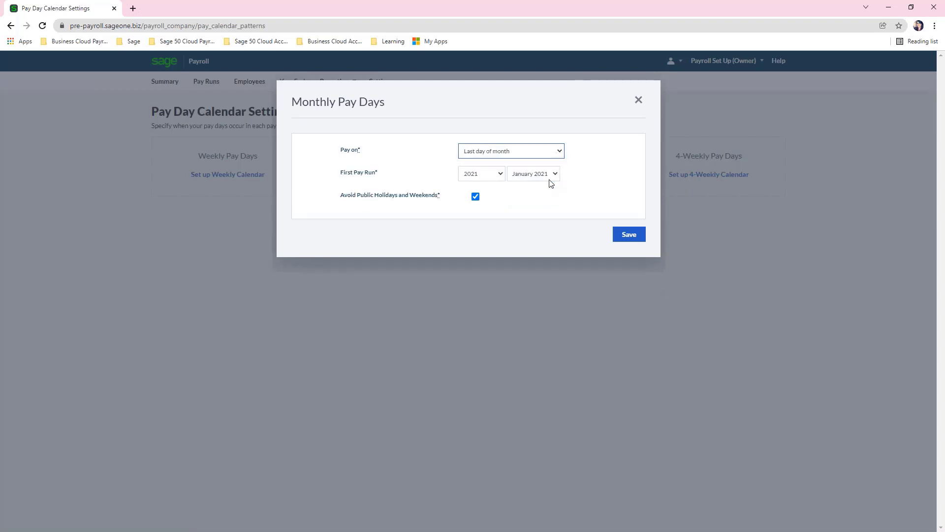
pyautogui.click(500, 175)
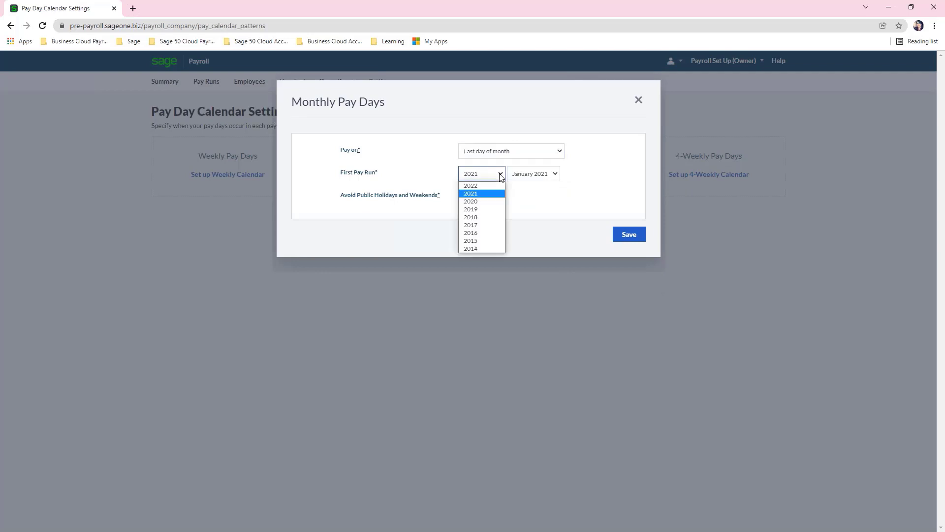
pyautogui.click(493, 186)
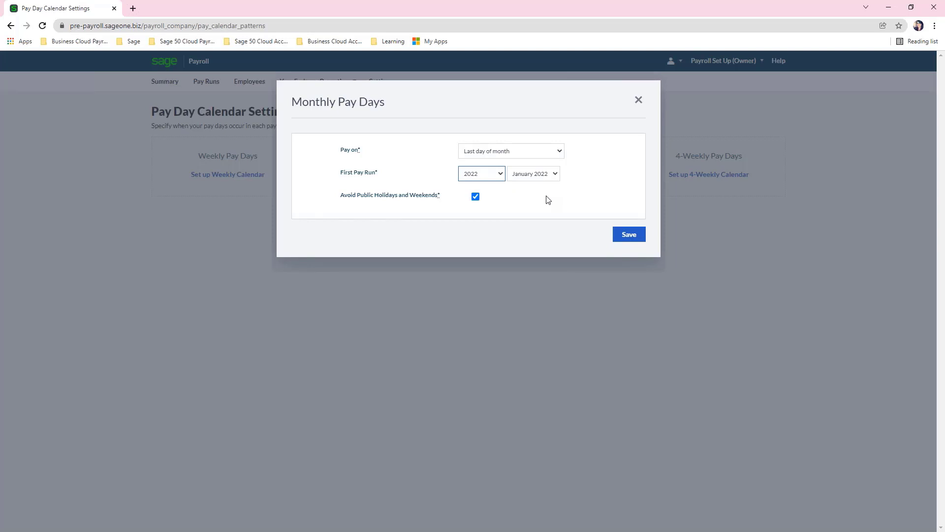
pyautogui.click(640, 239)
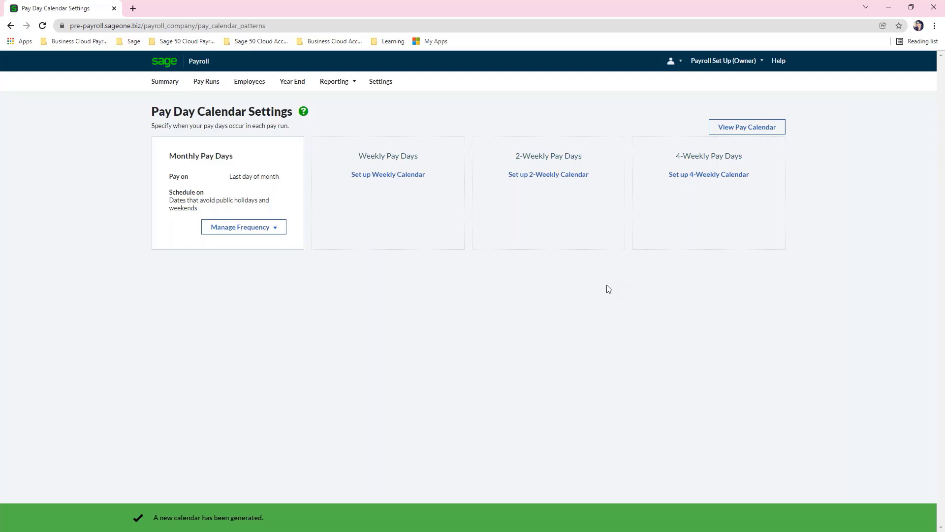
# View the setup form for weekly pay days and close it without saving.
pyautogui.click(407, 178)
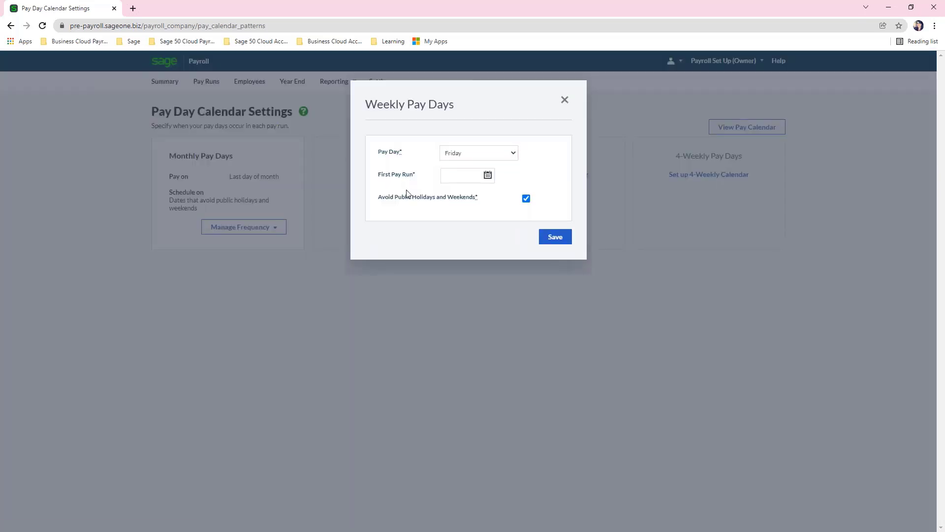
pyautogui.click(564, 100)
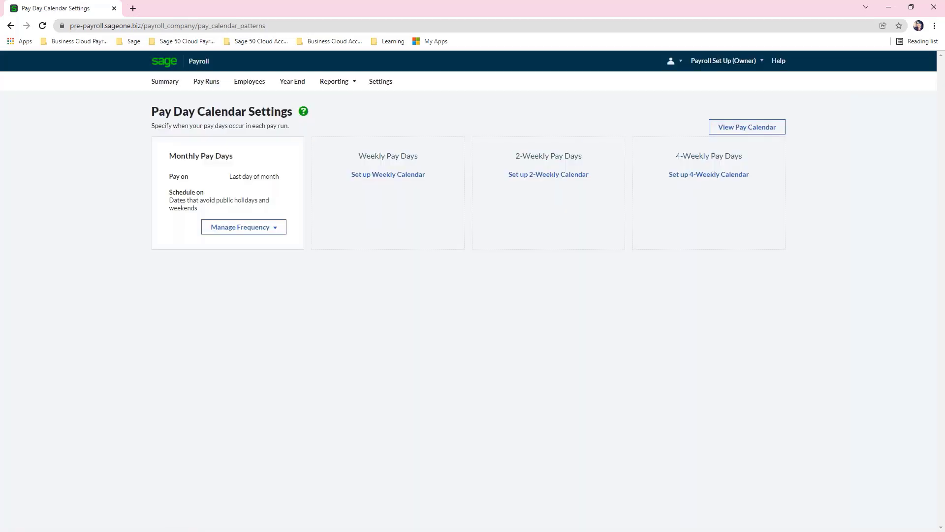
# View the setup form for 2-weekly pay days, close it without saving, and view the pay calendar's scheduled dates.
pyautogui.click(582, 178)
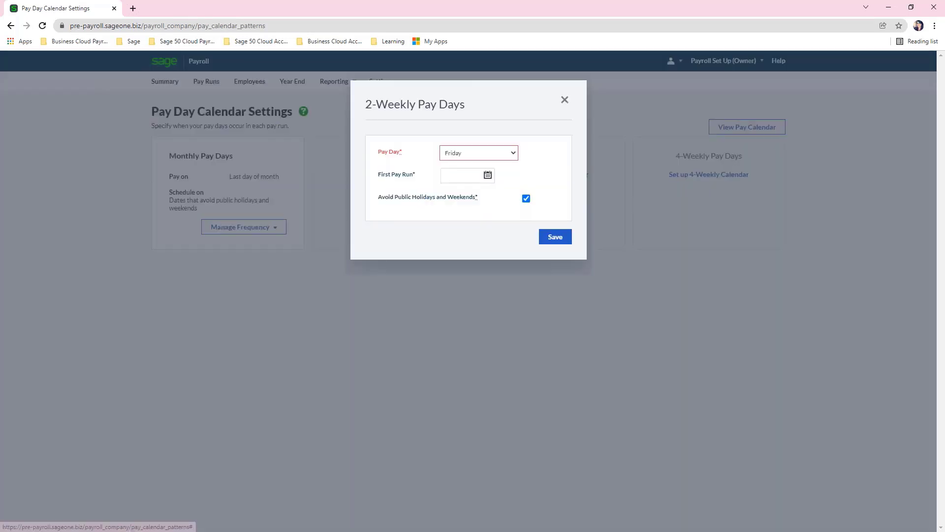
pyautogui.click(565, 101)
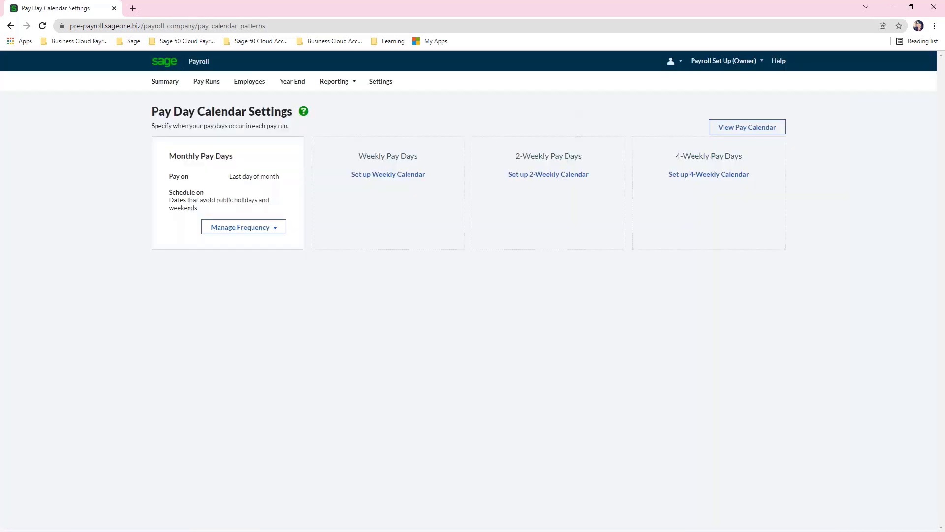
pyautogui.click(781, 136)
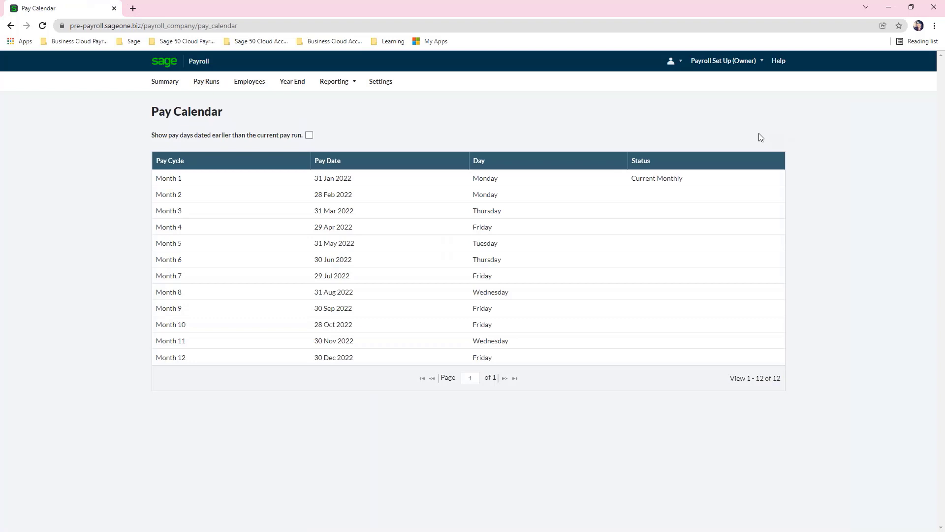
# Start creating a new payroll company from the Summary page and proceed to adding its employees.
pyautogui.click(166, 82)
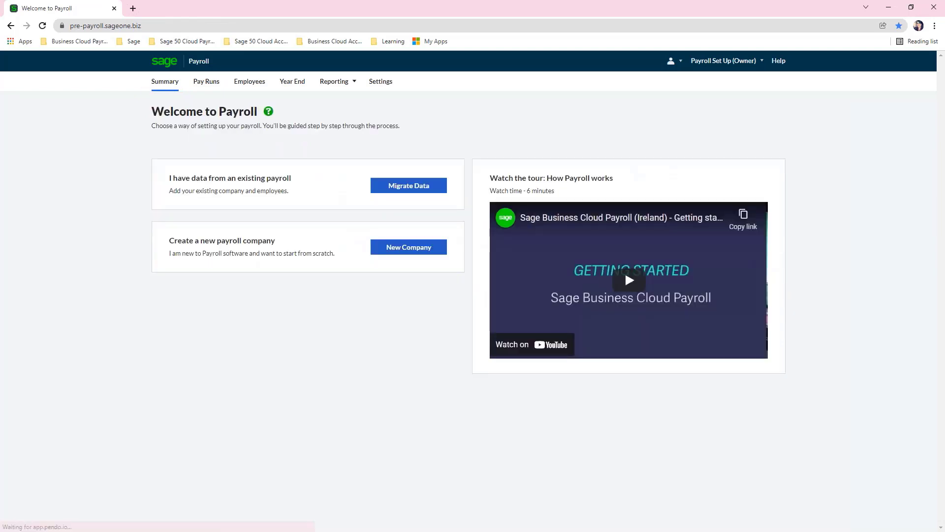
pyautogui.click(436, 254)
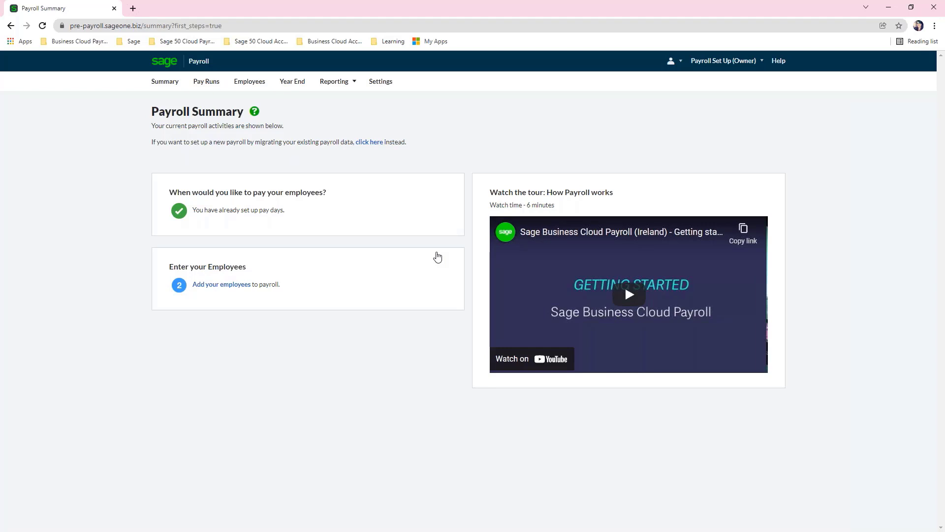
pyautogui.click(229, 286)
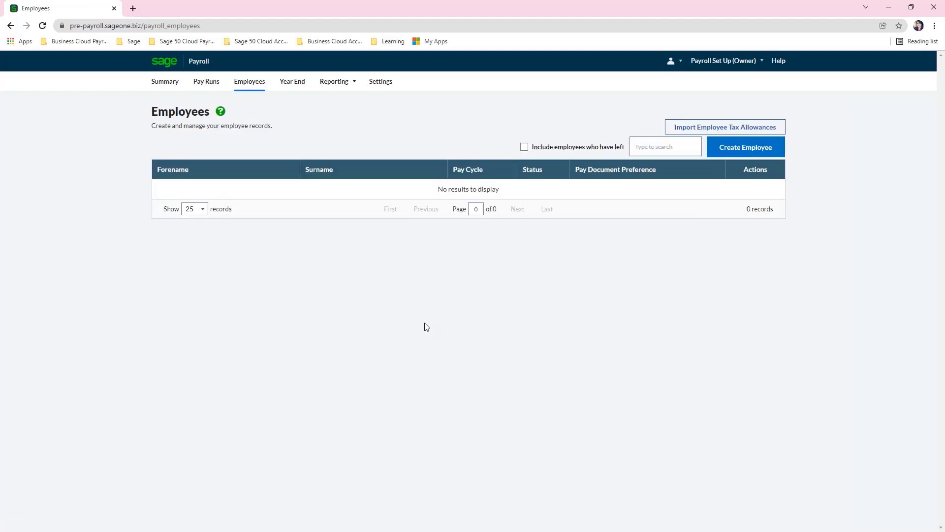
# Create a new employee and fill in the name, PPS number, date of birth and address, with gender Male and country Ireland.
pyautogui.click(774, 156)
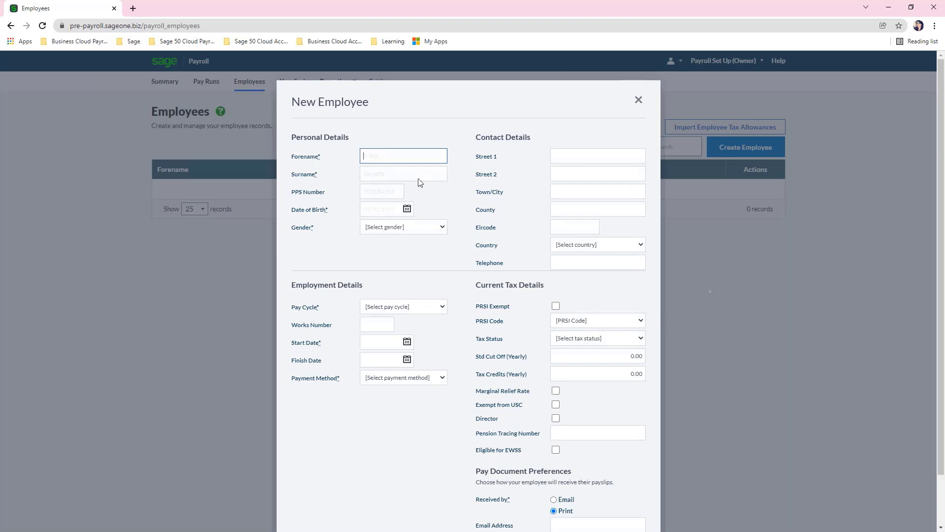
pyautogui.press('Down')
pyautogui.press('Down')
pyautogui.press('Return')
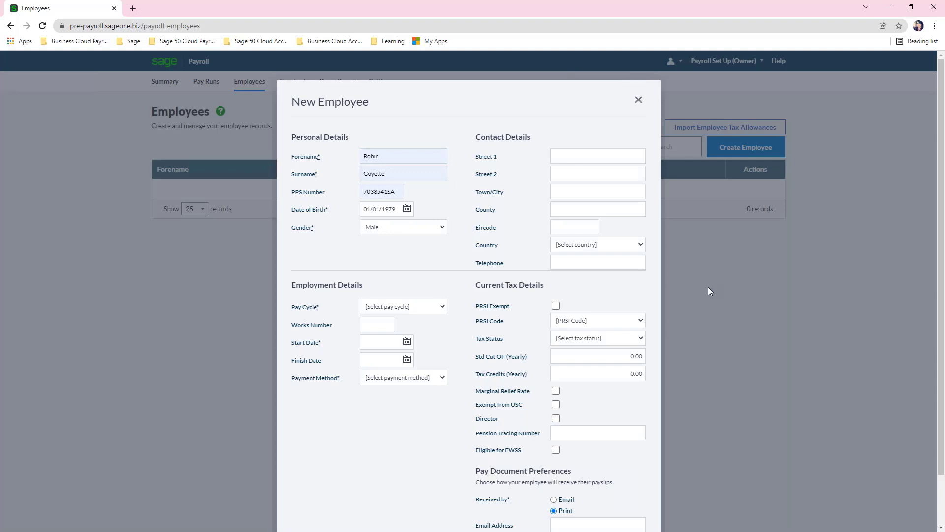
pyautogui.press('Down')
pyautogui.press('Down')
pyautogui.press('Return')
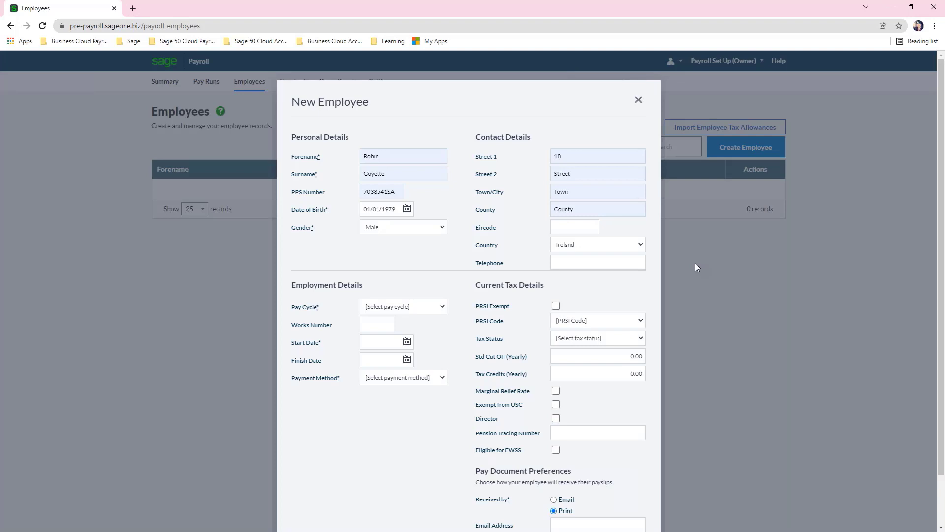
# Give the employee a Monthly pay cycle, start date 01/01/2019, Cash payment and payslips received by Print, and save the record.
pyautogui.scroll(-2, 693, 264)
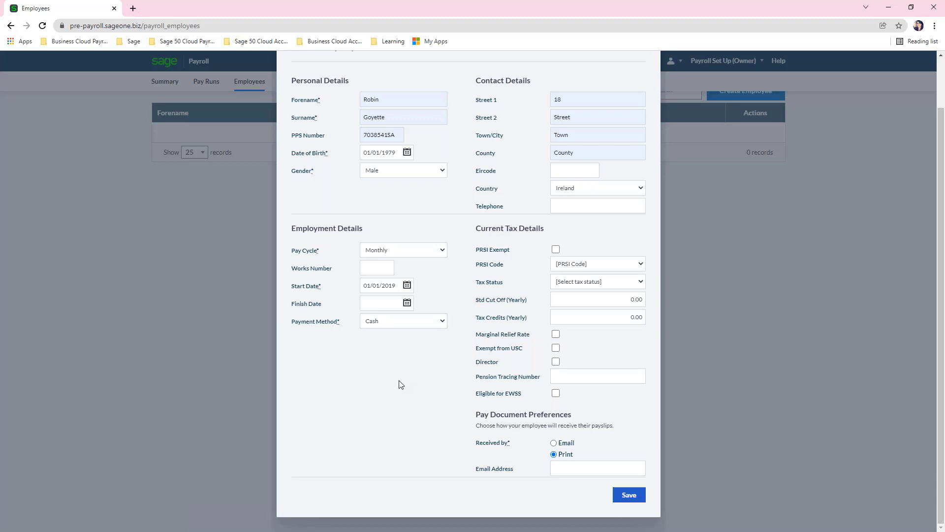
pyautogui.click(553, 442)
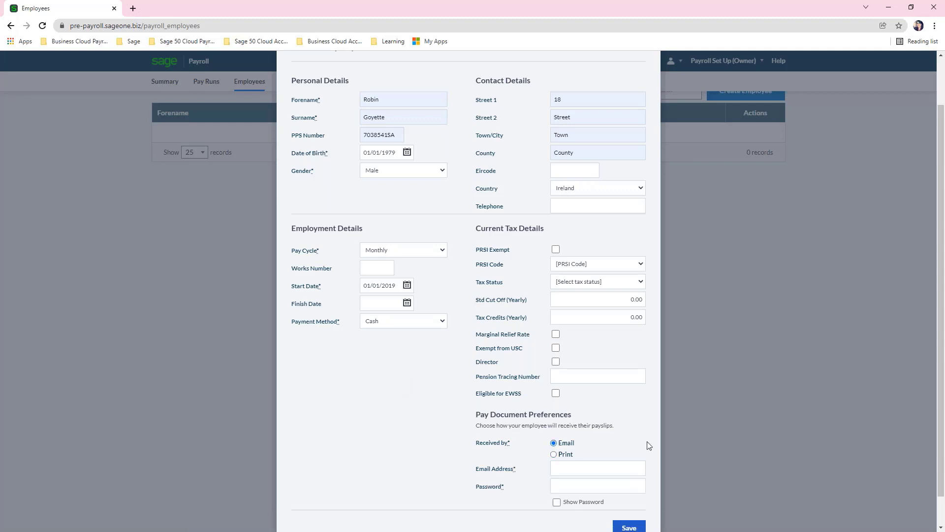
pyautogui.scroll(-1, 648, 445)
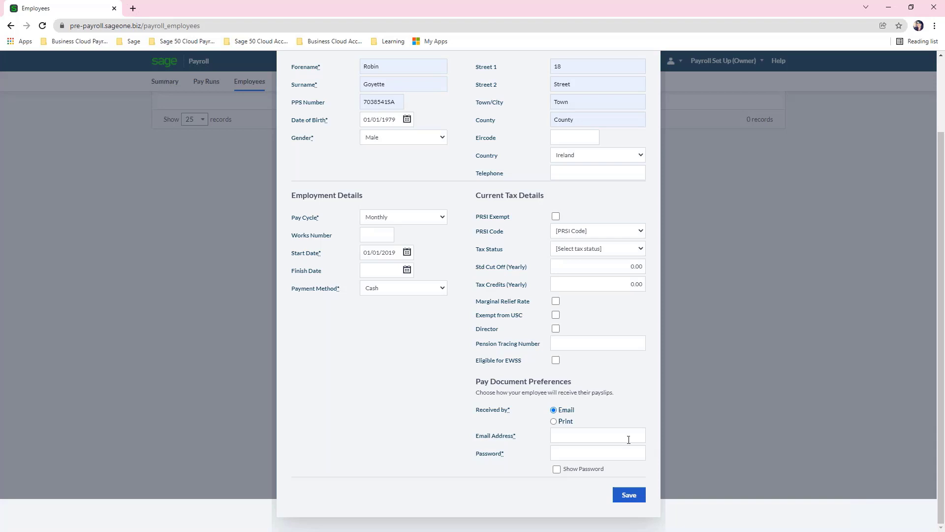
pyautogui.click(553, 422)
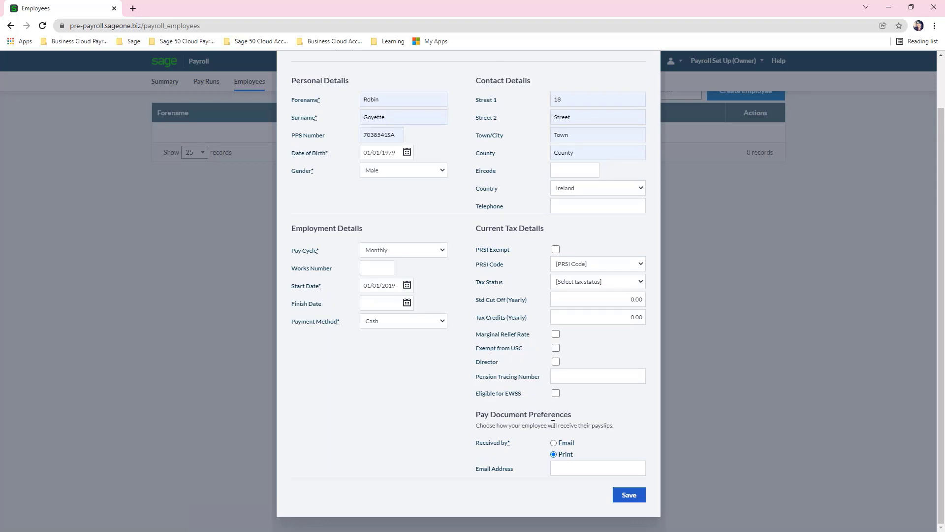
pyautogui.click(629, 495)
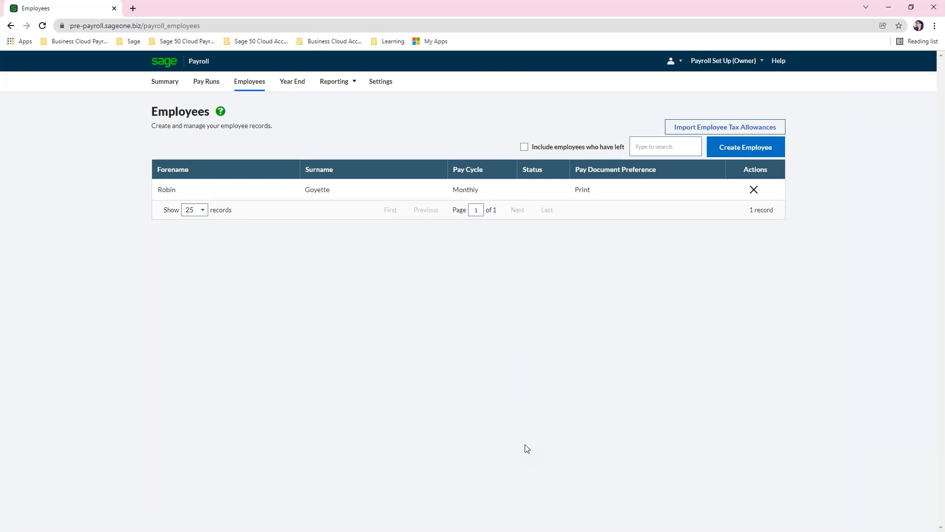
# View another blank new employee form, close it without saving, and return to the Summary page.
pyautogui.click(745, 153)
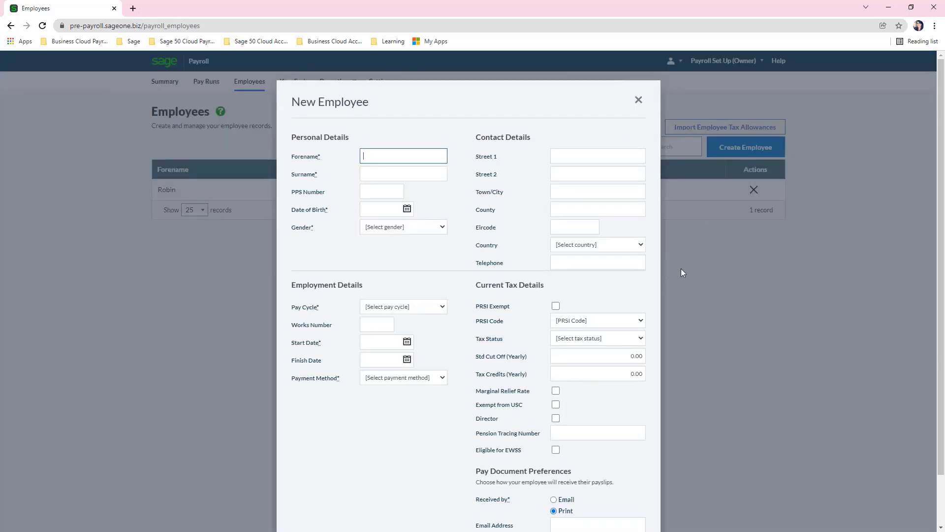
pyautogui.click(638, 100)
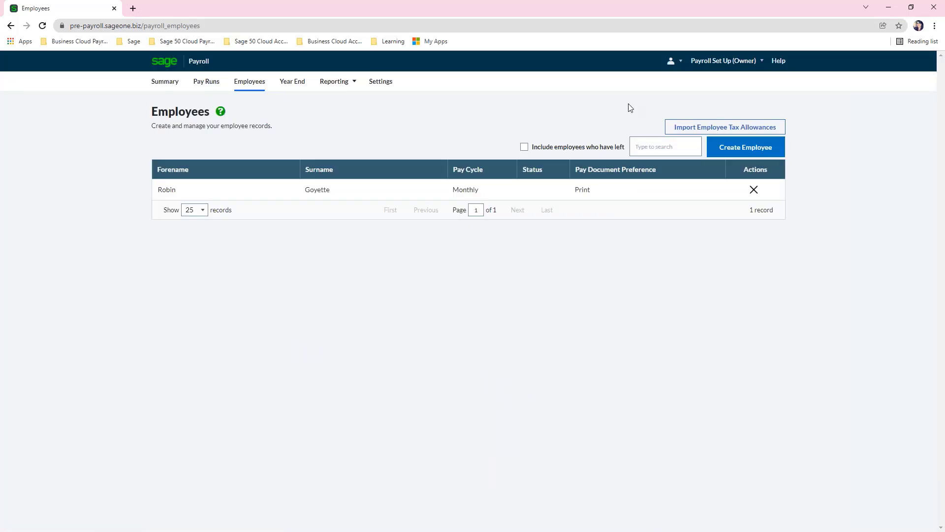
pyautogui.click(170, 84)
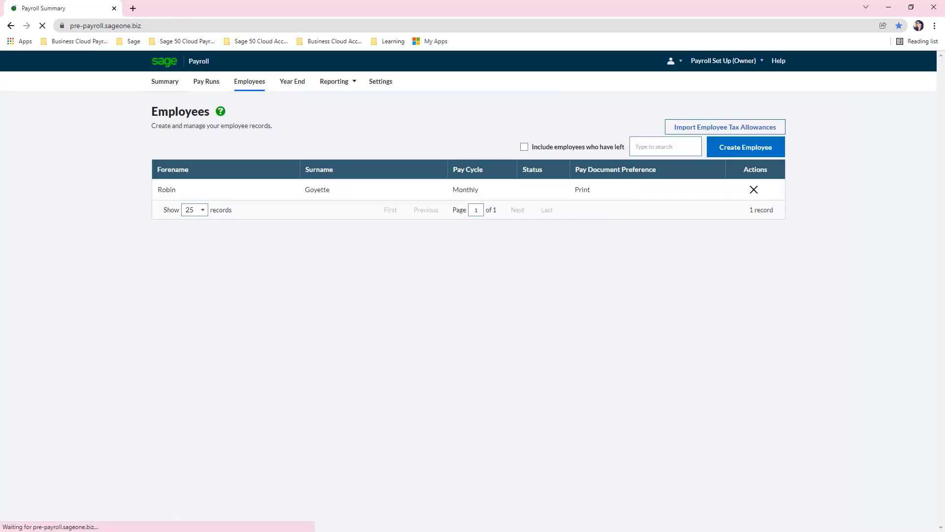
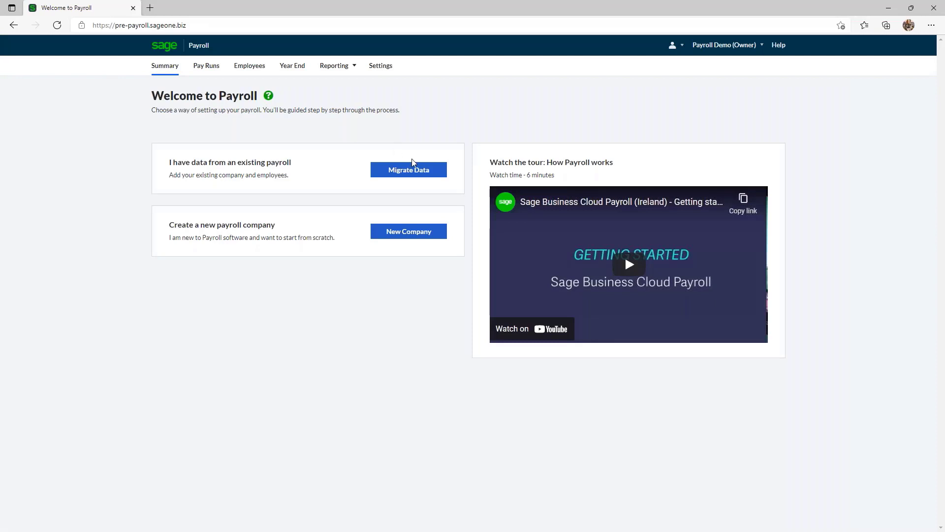
# Start migrating data from an existing payroll, with Monthly Revenue payments by Bank Transfer and Month 11 (November 2021) as the last completed period.
pyautogui.click(444, 174)
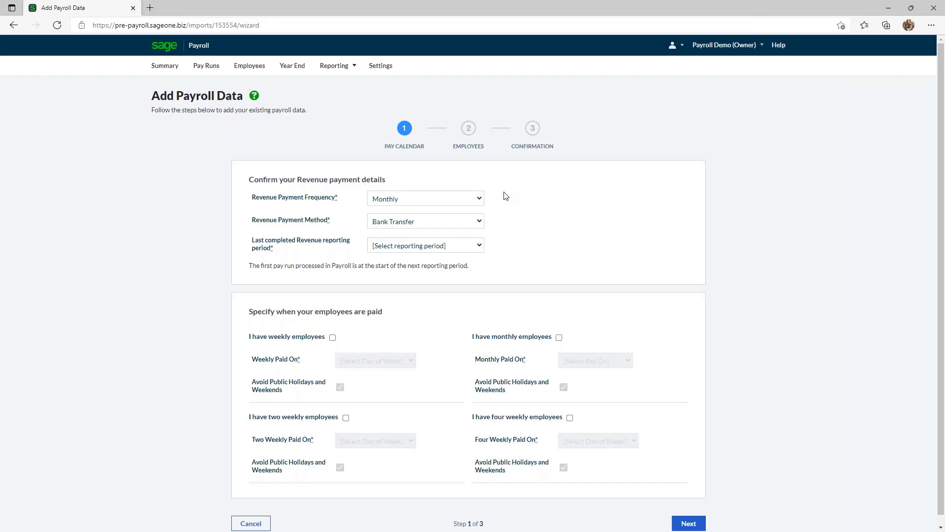
pyautogui.click(477, 200)
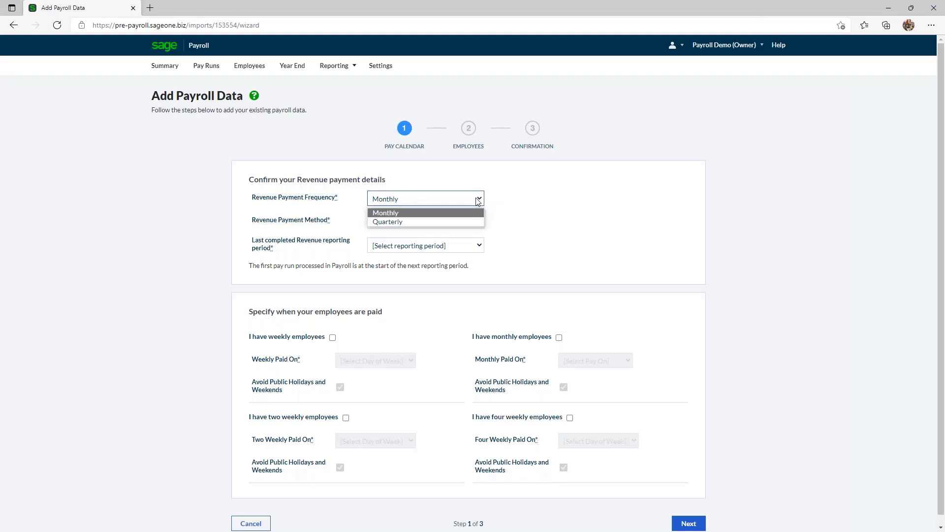
pyautogui.click(540, 210)
pyautogui.click(479, 224)
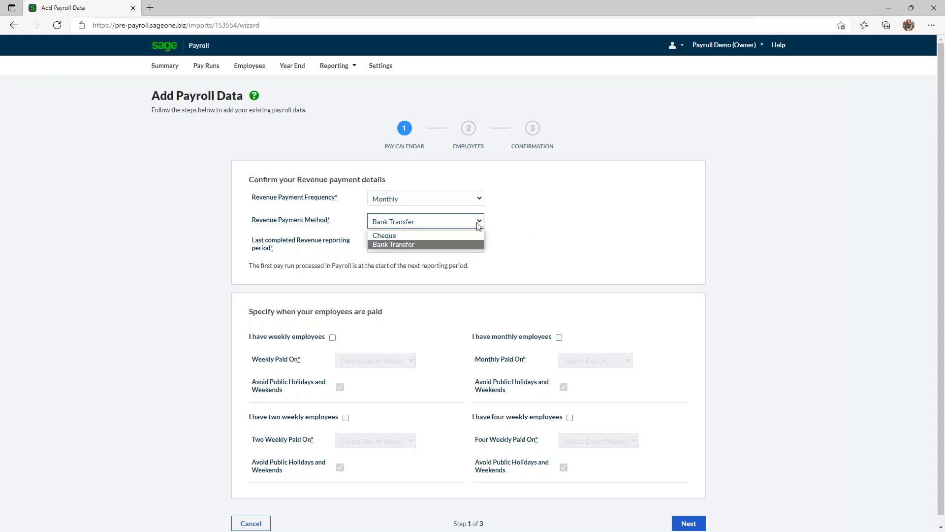
pyautogui.click(514, 232)
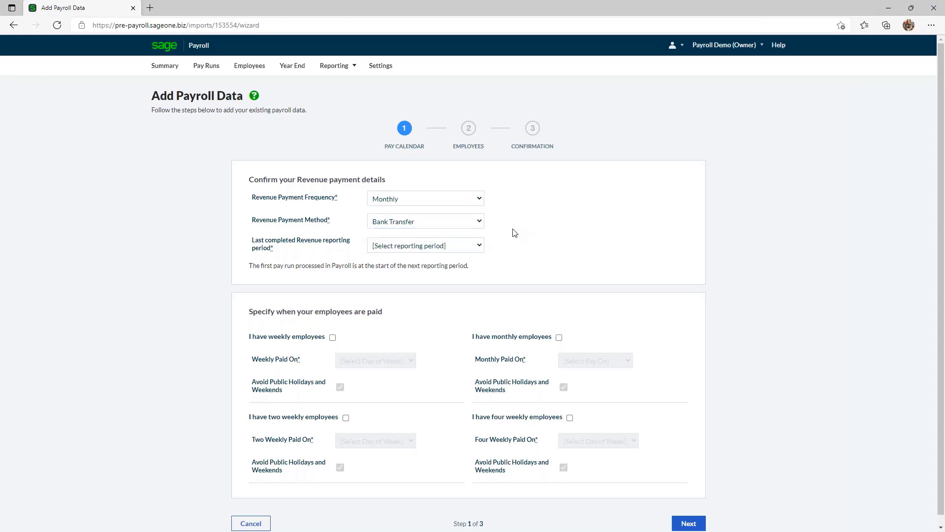
pyautogui.click(475, 246)
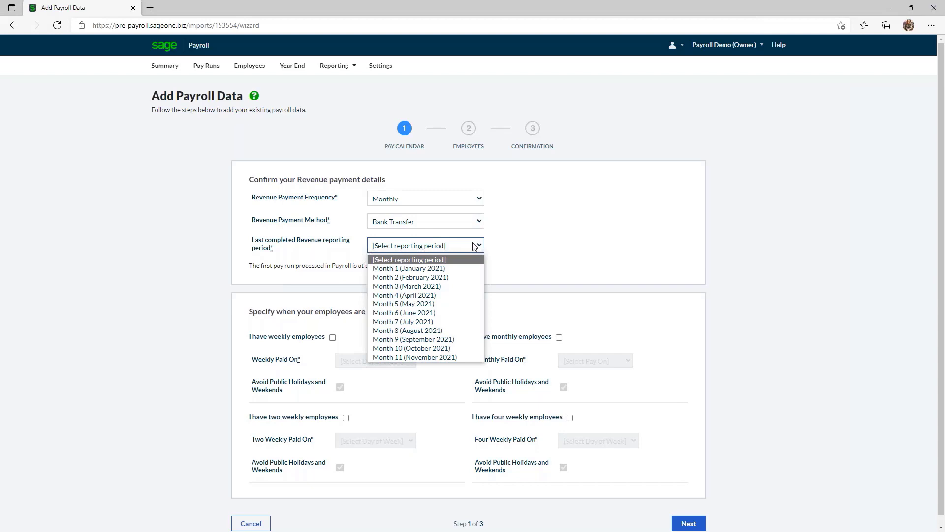
pyautogui.click(471, 356)
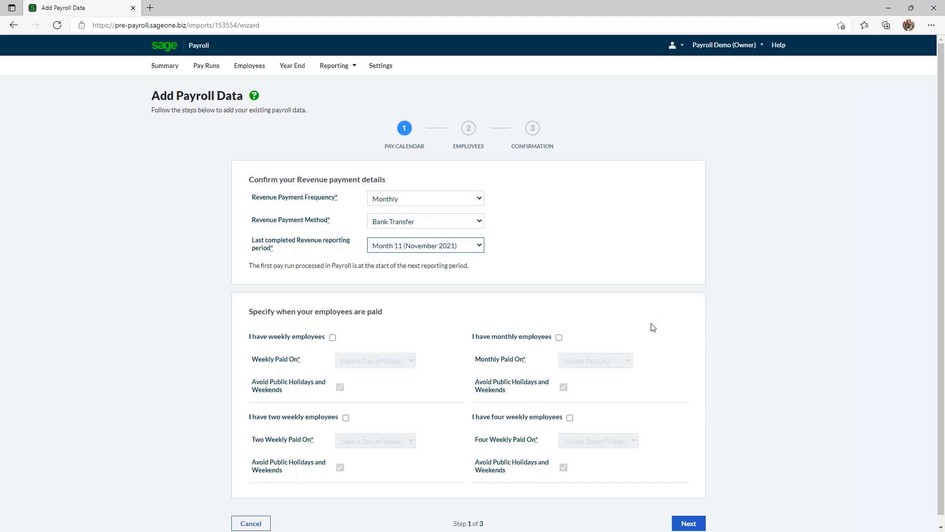
# Enable monthly employees and have them paid on the last day of the month.
pyautogui.click(560, 339)
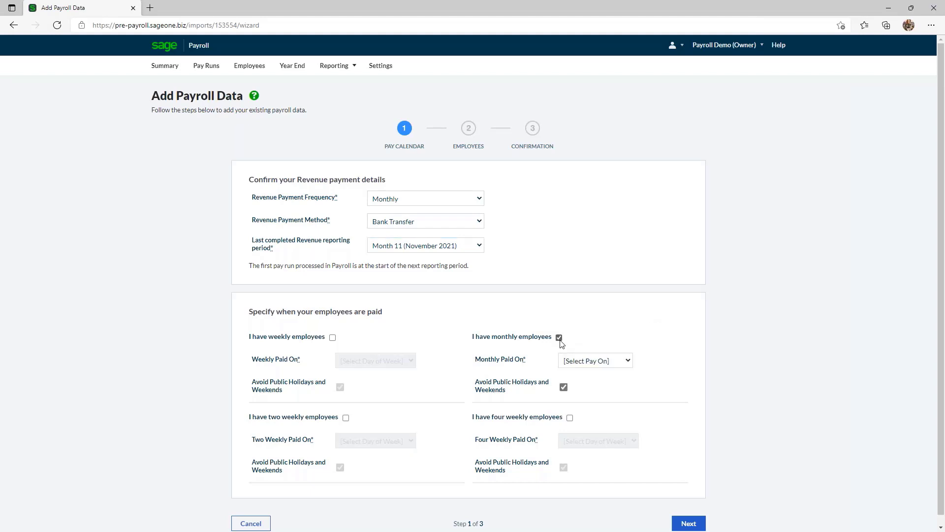
pyautogui.click(626, 363)
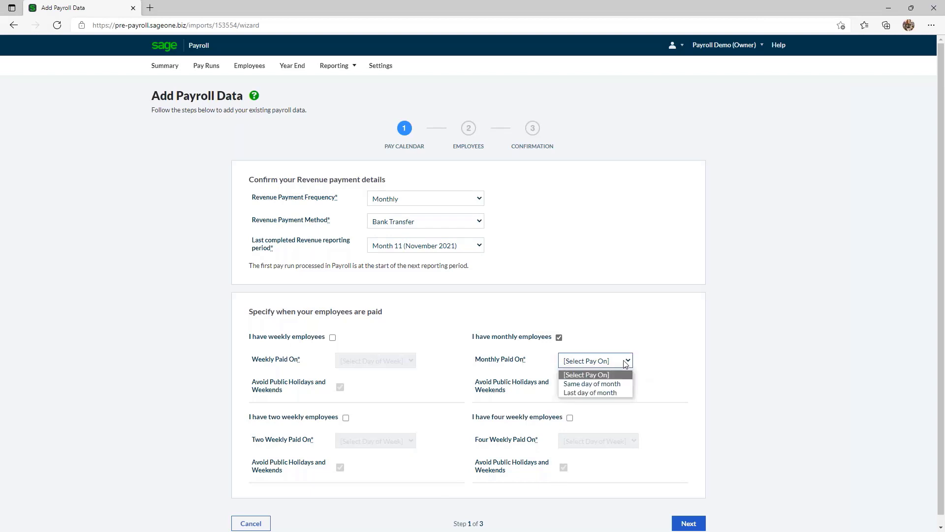
pyautogui.click(618, 393)
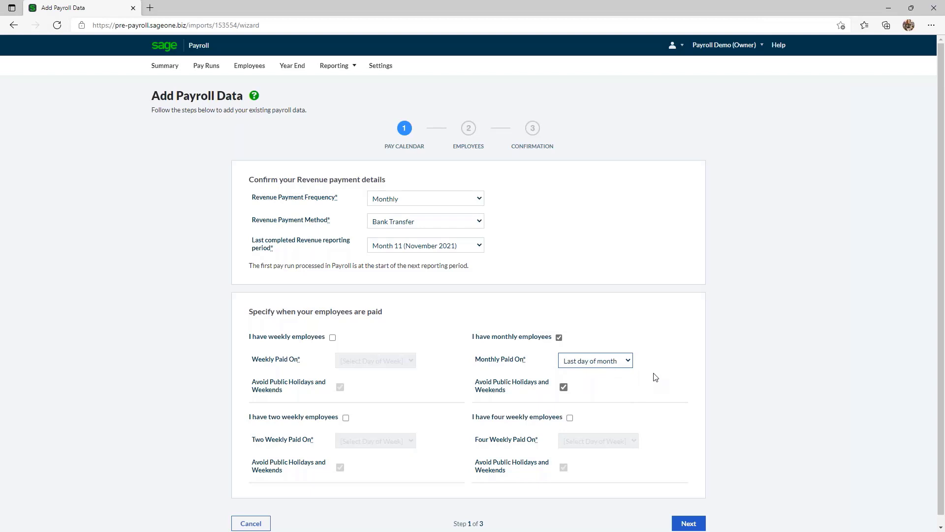
pyautogui.click(333, 337)
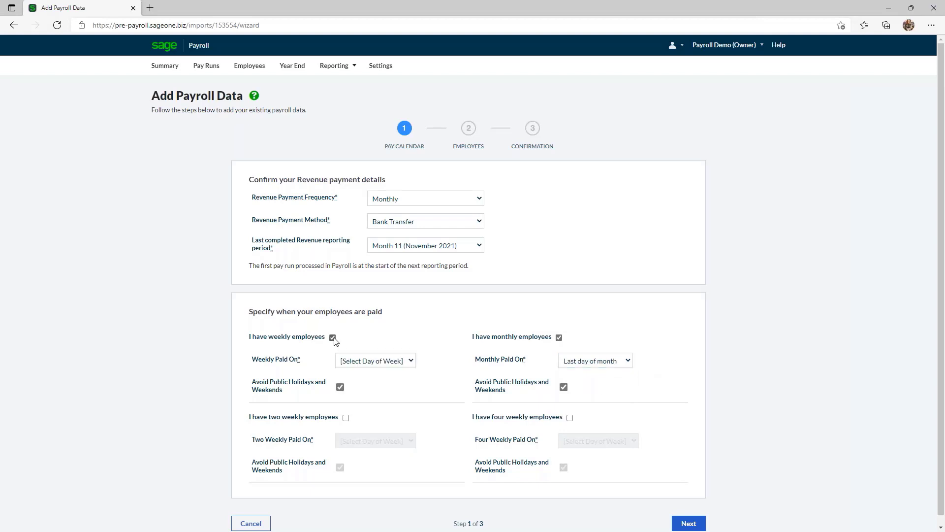
pyautogui.click(391, 366)
pyautogui.click(389, 363)
pyautogui.click(333, 337)
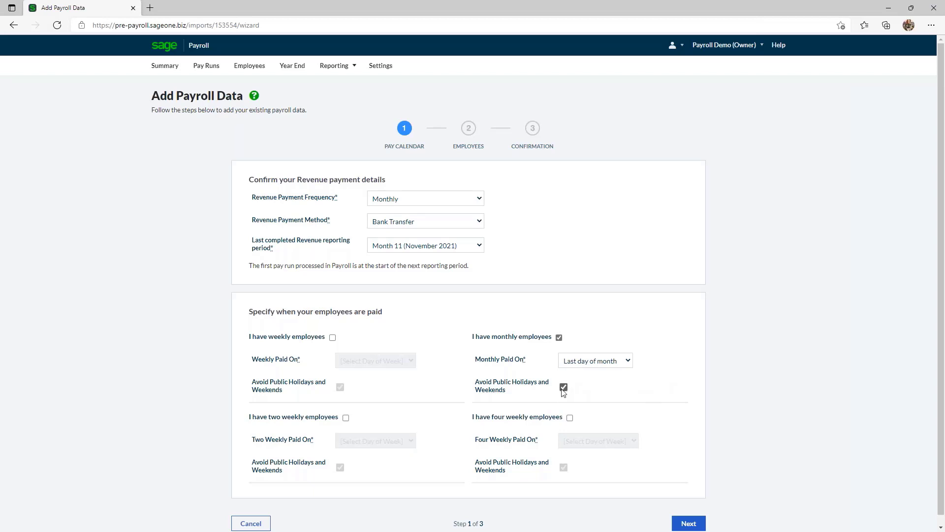
# Continue to the employees stage and add an employee with the name, PPS number, date of birth and address, choosing Male and Ireland.
pyautogui.scroll(-1, 711, 439)
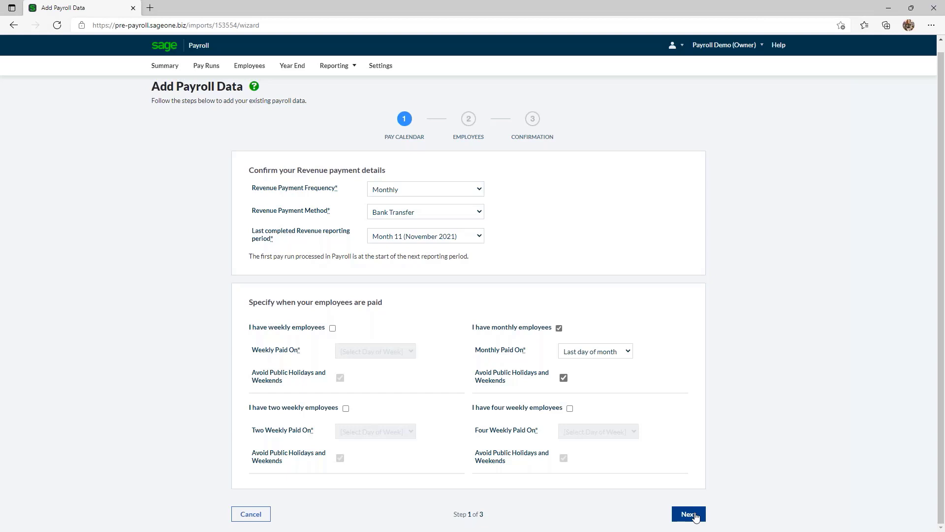
pyautogui.click(695, 516)
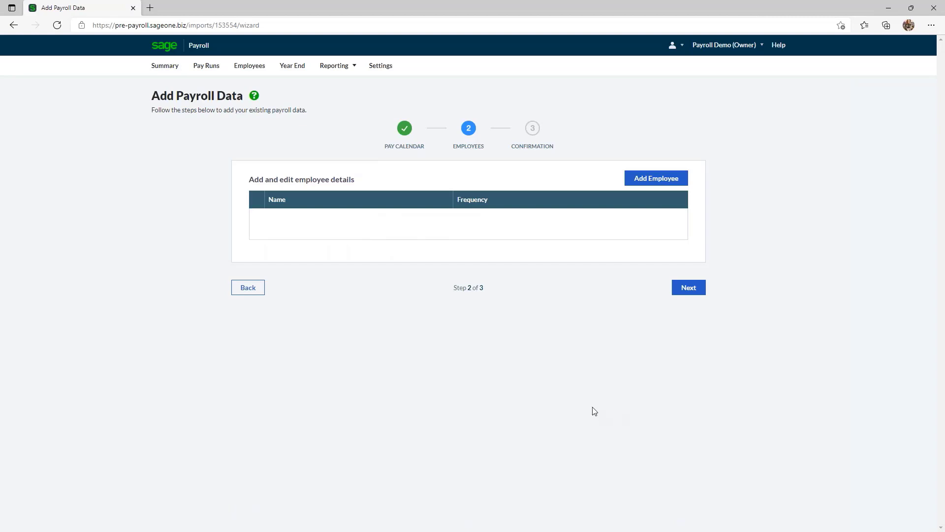
pyautogui.click(685, 180)
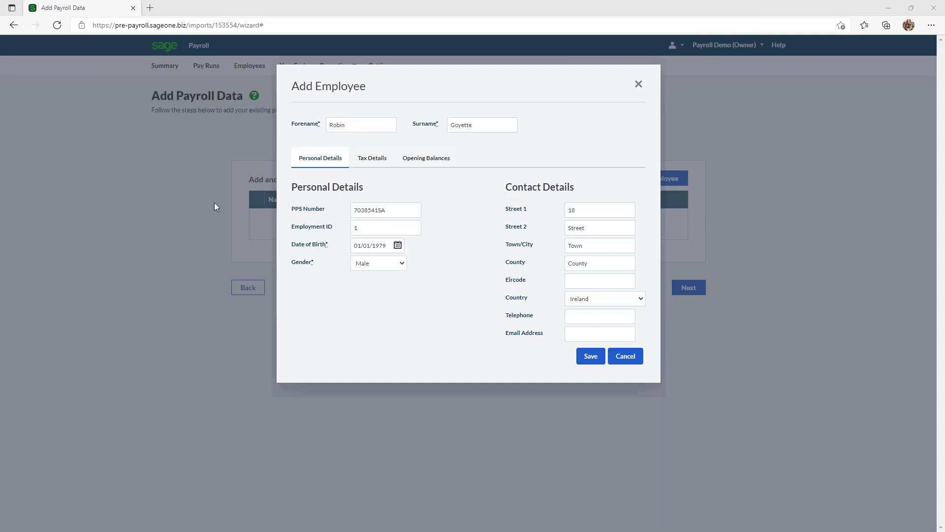
# Complete the employee's tax details with a Monthly pay cycle, start date 01/01/2019, Cash payment method and PRSI code A1.
pyautogui.click(375, 170)
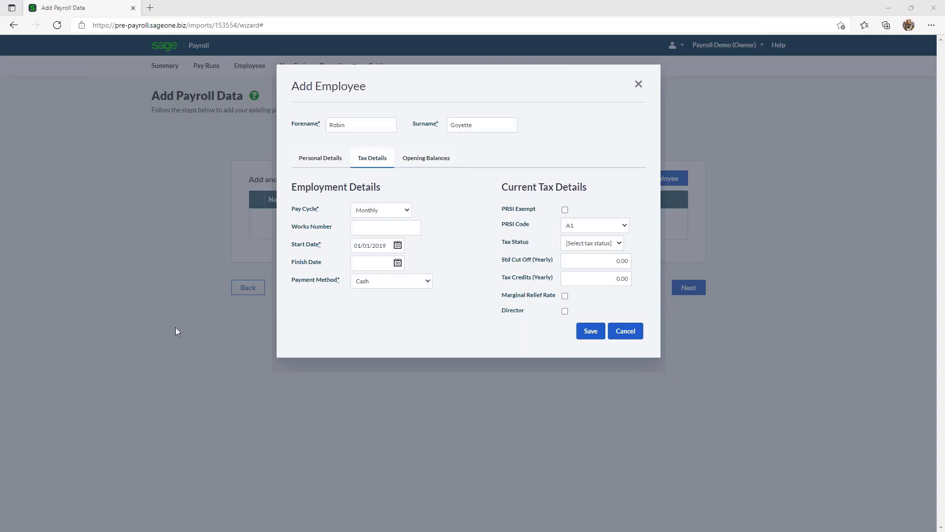
# Record opening balances: taxable, USC and PRSIable pay 44620.00, tax 8682.96, USC paid 1453.11, employee PRSI 1380.00, employer PRSI 1610.00, class A1, 48 weeks.
pyautogui.click(436, 167)
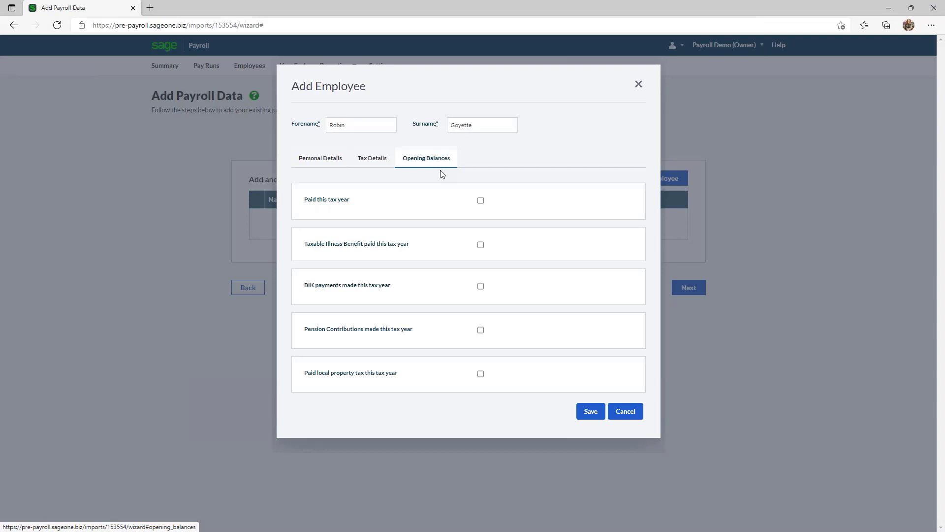
pyautogui.click(480, 201)
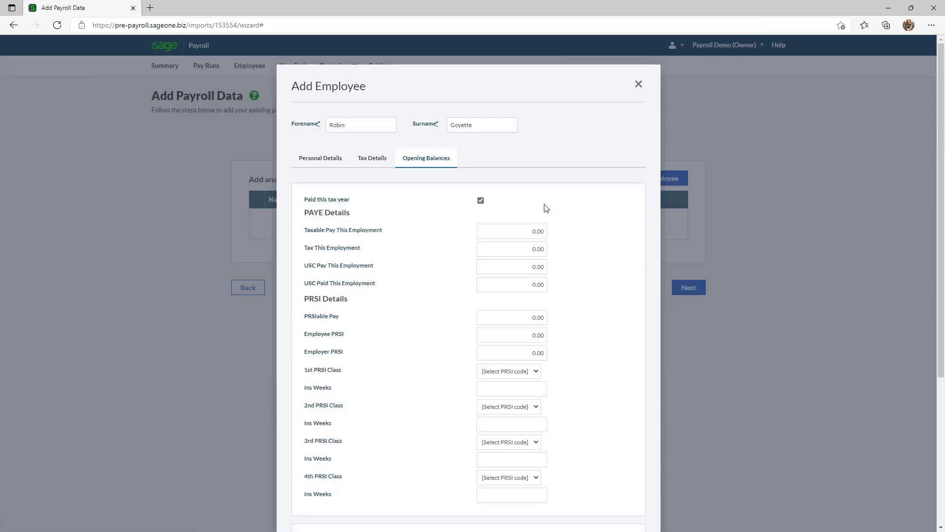
pyautogui.scroll(-2, 593, 224)
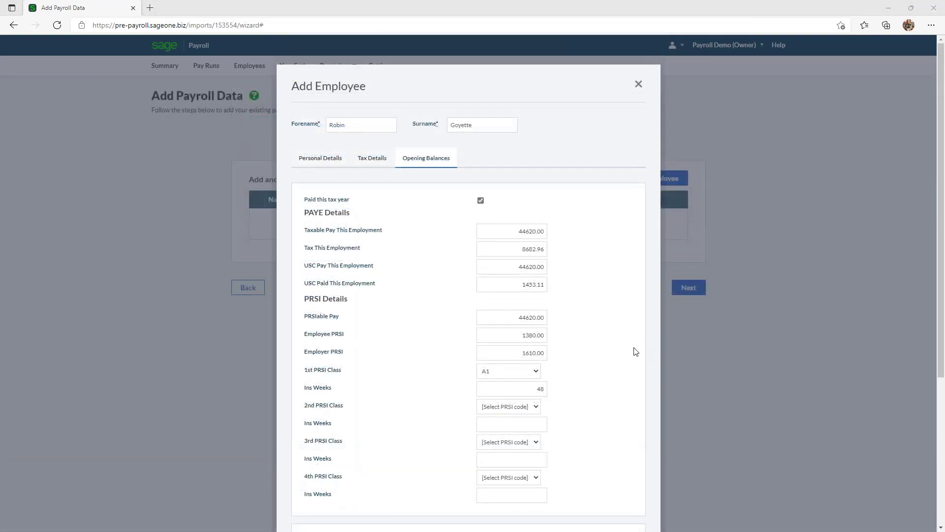
# Enable illness benefit, BIK, pension and local property tax opening balances, enter 44.43 total LPT deducted with start date 04/07/2021, and save the employee.
pyautogui.scroll(-4, 635, 351)
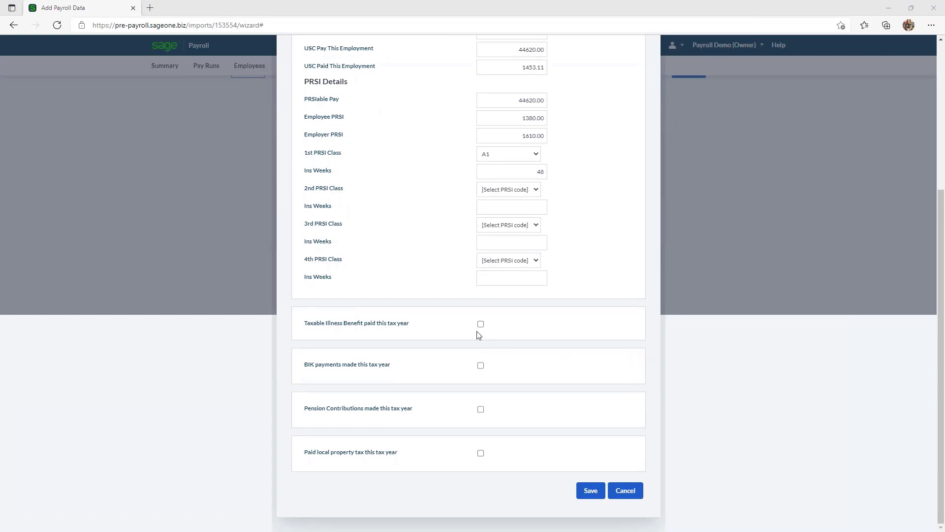
pyautogui.click(481, 324)
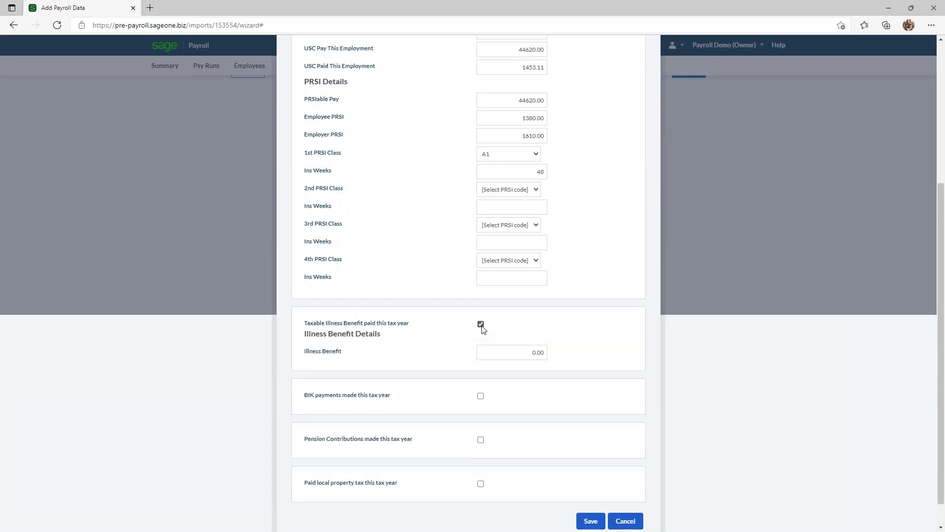
pyautogui.click(481, 396)
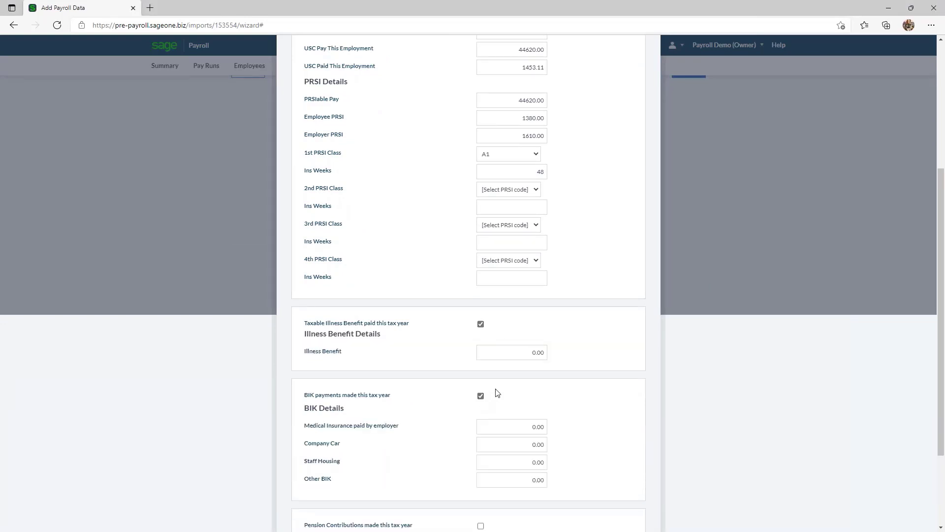
pyautogui.scroll(-2, 498, 389)
pyautogui.click(481, 410)
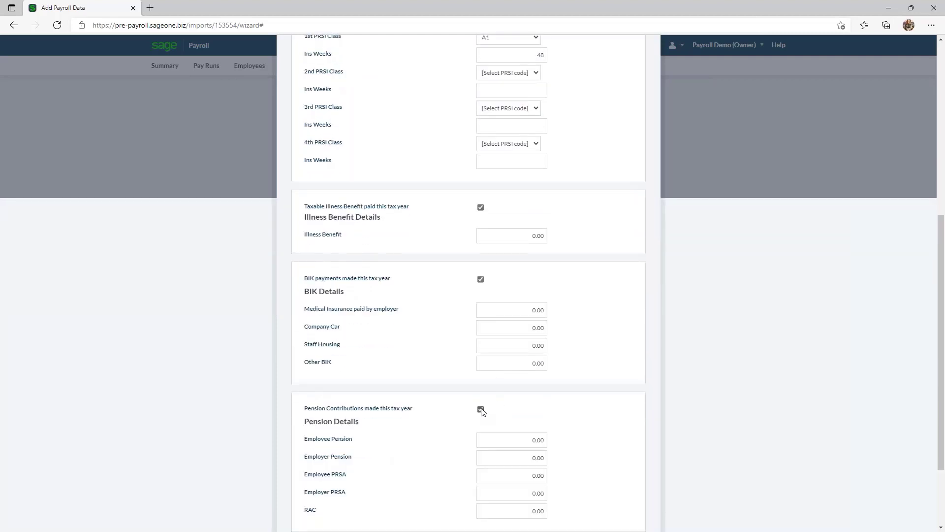
pyautogui.scroll(-1, 513, 396)
pyautogui.scroll(-1, 515, 416)
pyautogui.click(481, 452)
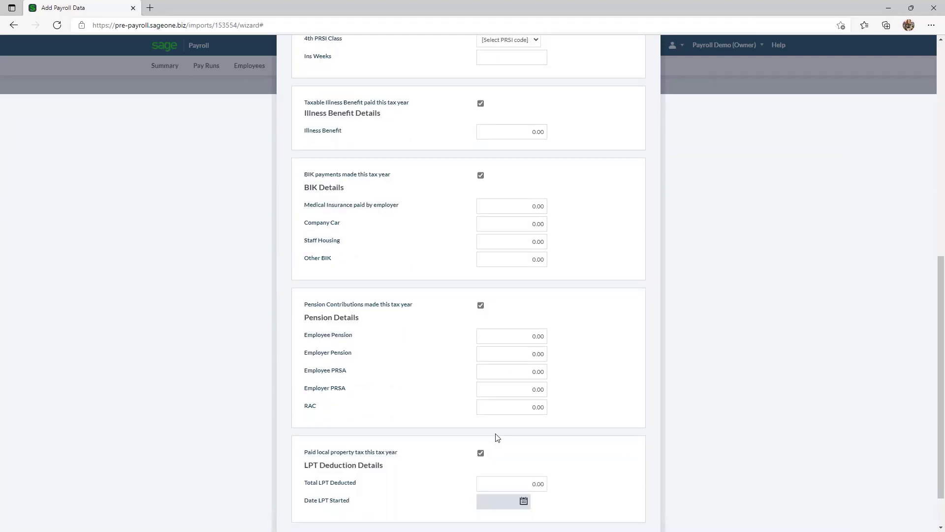
pyautogui.scroll(-1, 500, 435)
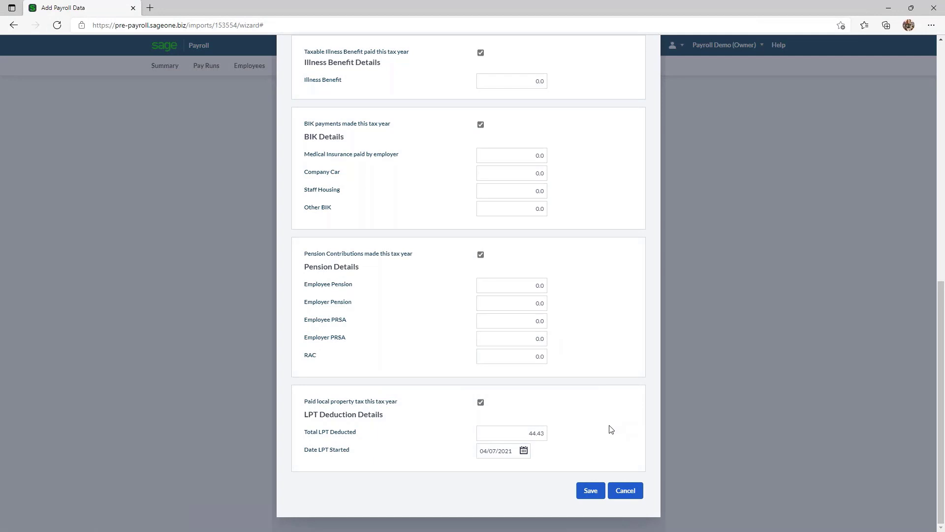
pyautogui.click(592, 494)
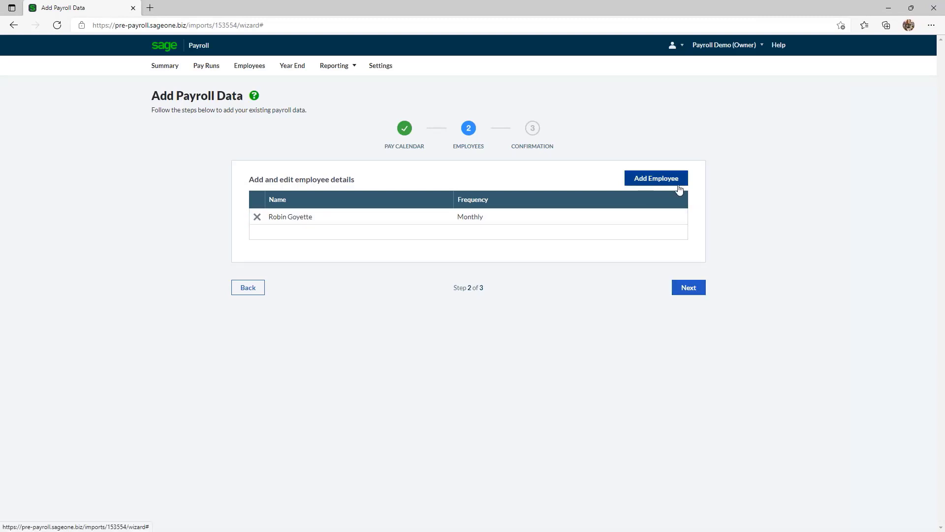
# Continue to the confirmation stage and complete the payroll data migration.
pyautogui.click(701, 294)
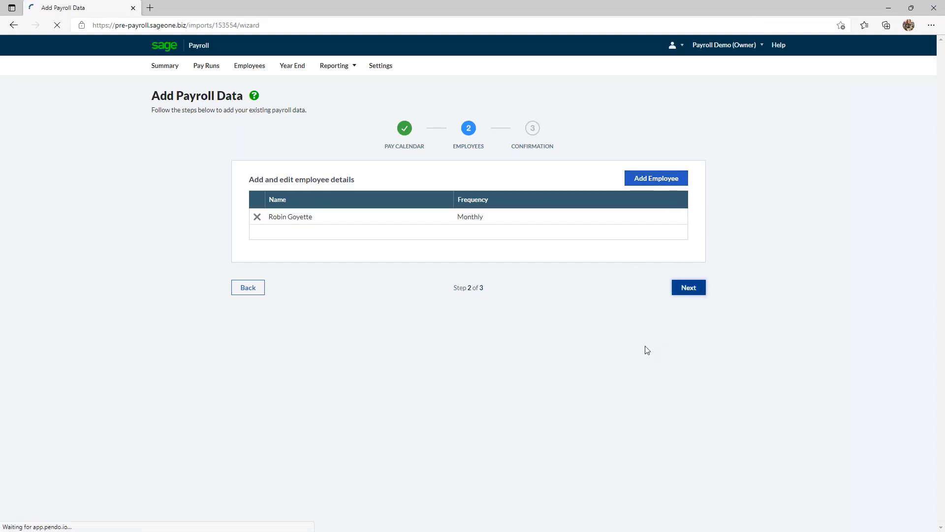
pyautogui.click(699, 297)
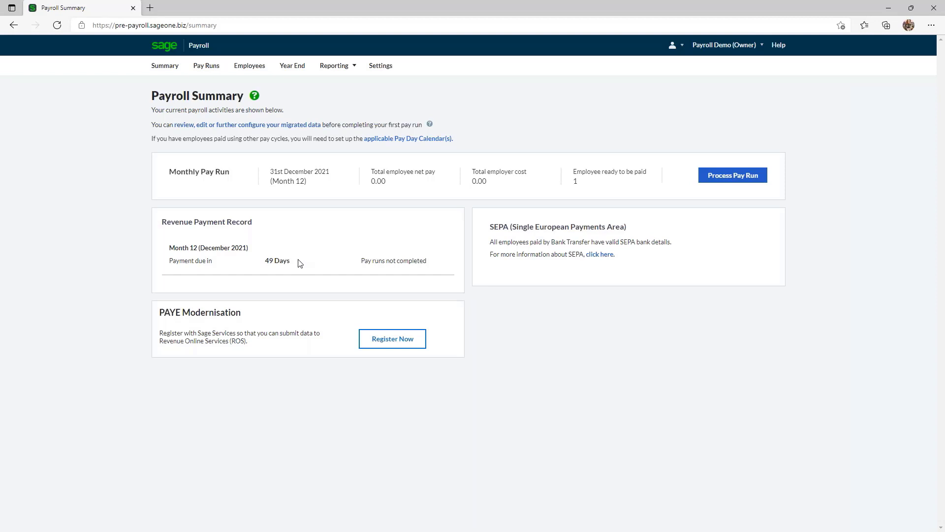
# Reopen the migrated payroll data for review and continue past the pay calendar to the employees stage.
pyautogui.click(228, 125)
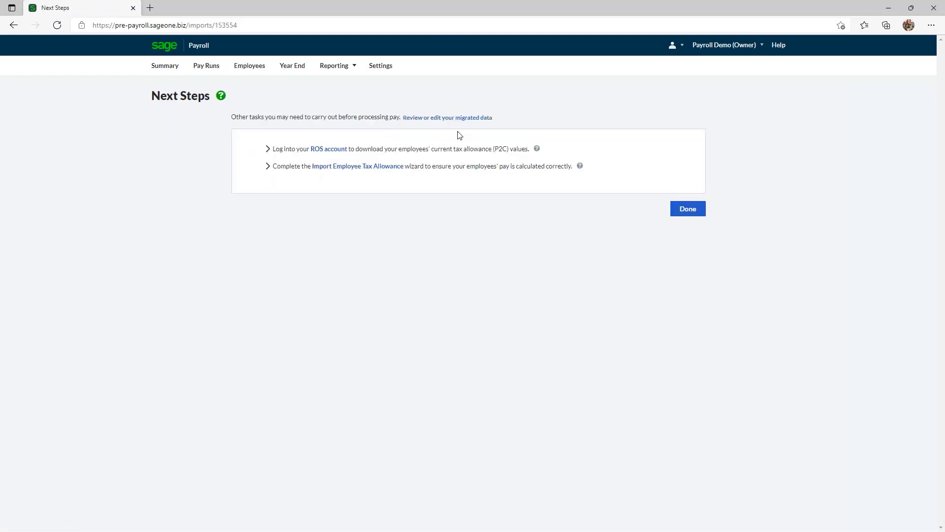
pyautogui.click(441, 119)
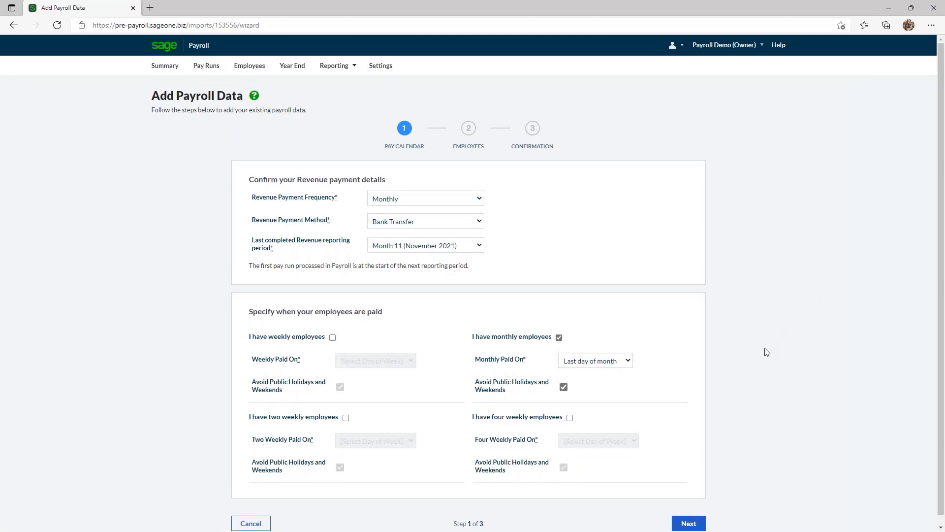
pyautogui.click(692, 527)
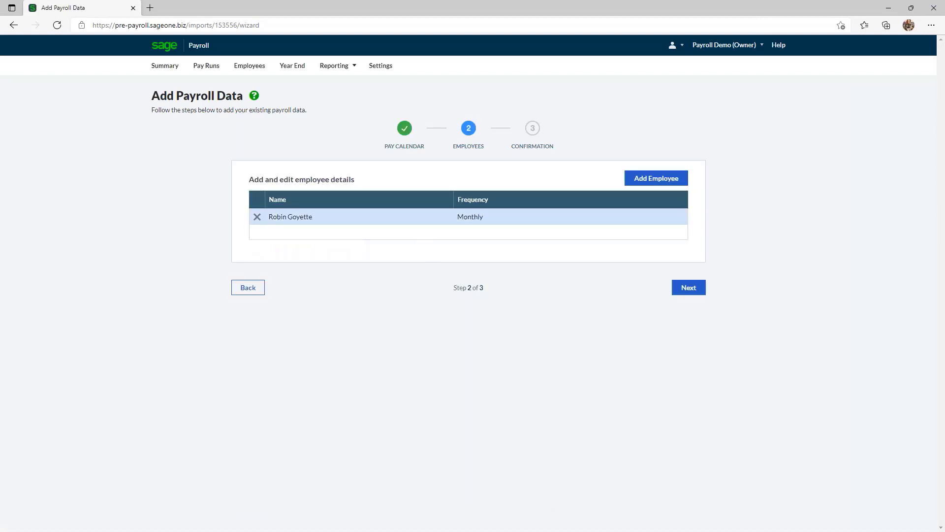
# View the migrated employee's record and a blank new employee form, close both without saving, and proceed from the employees stage.
pyautogui.click(401, 222)
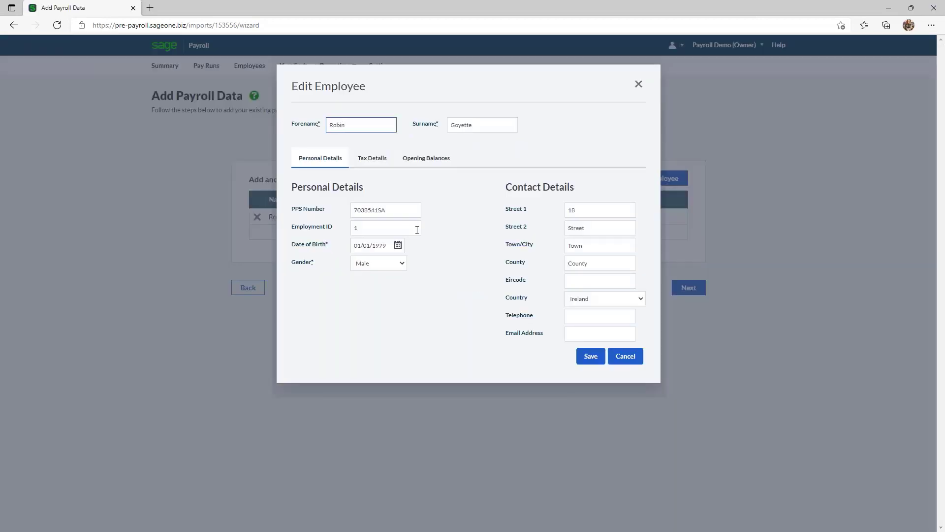
pyautogui.click(638, 84)
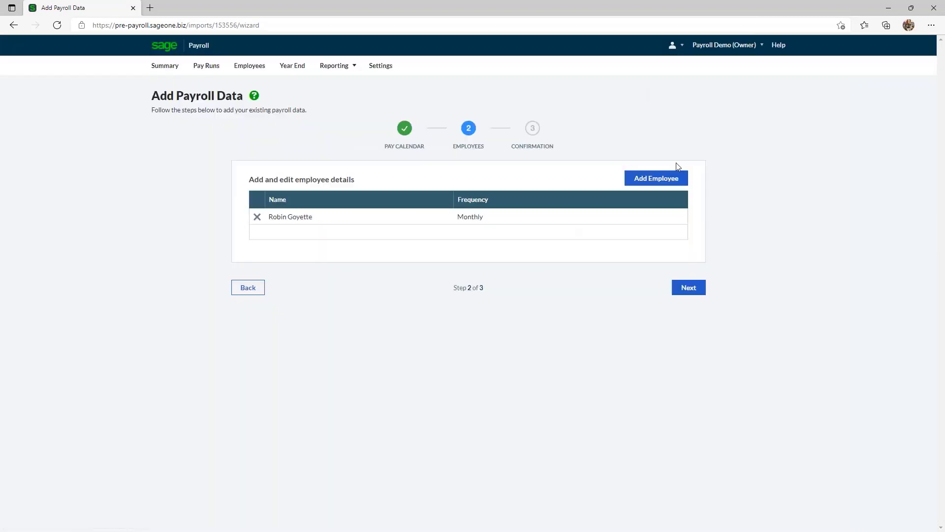
pyautogui.click(684, 179)
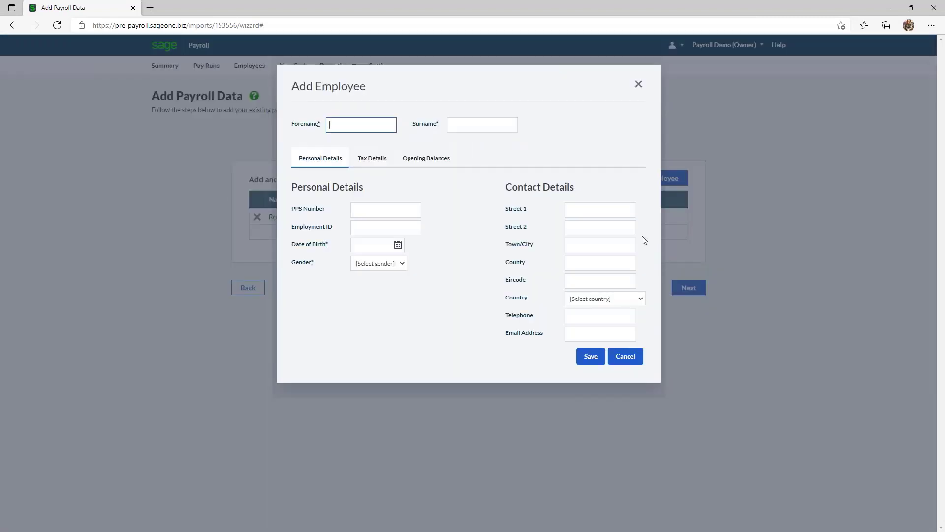
pyautogui.click(639, 85)
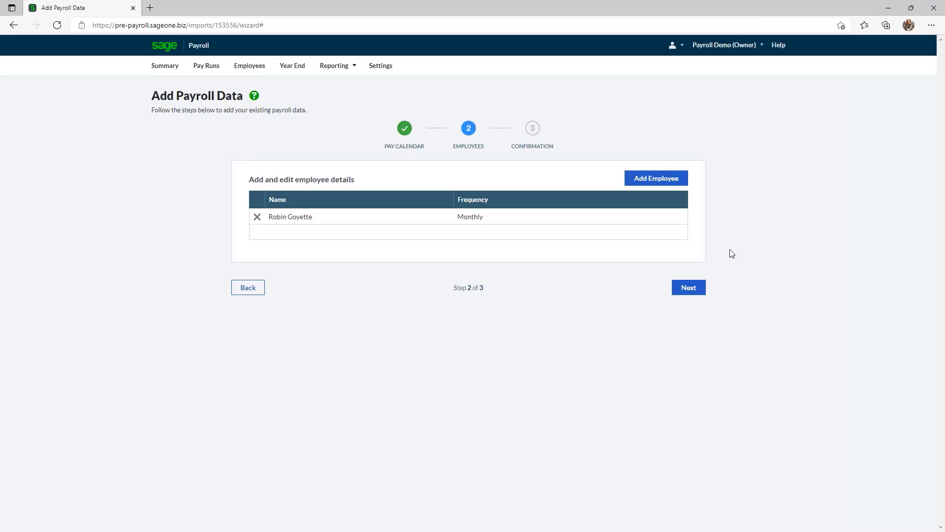
pyautogui.click(705, 292)
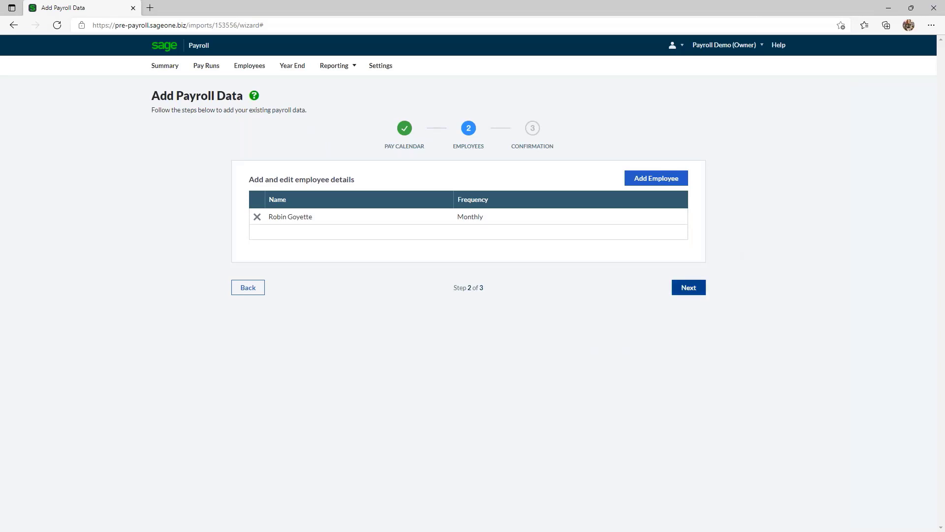